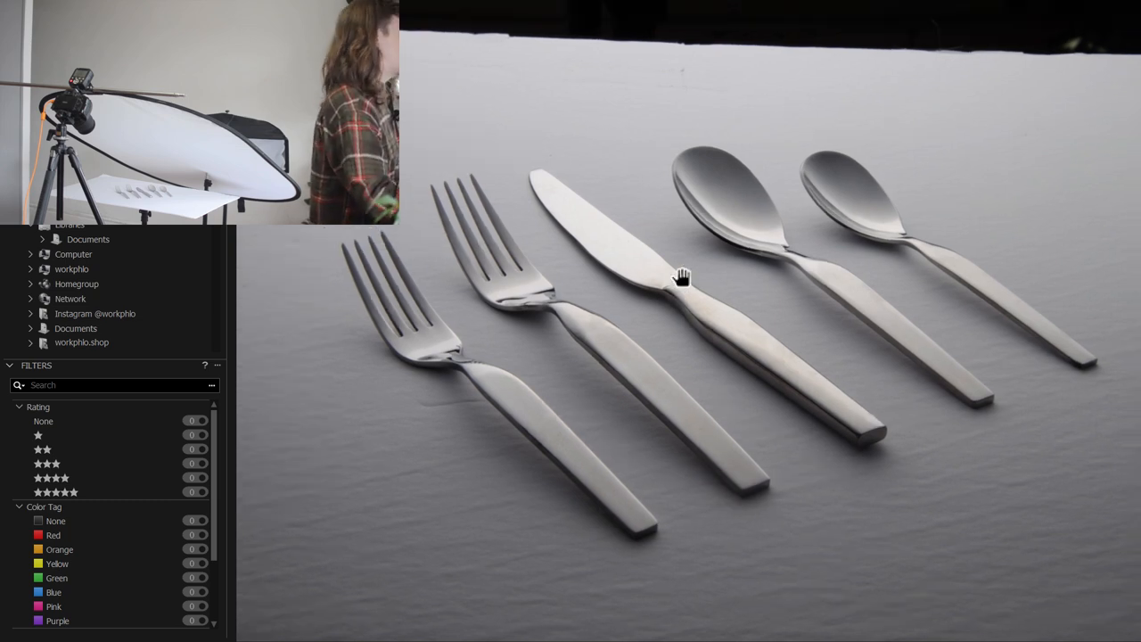
scroll(599, 240, "up", 1)
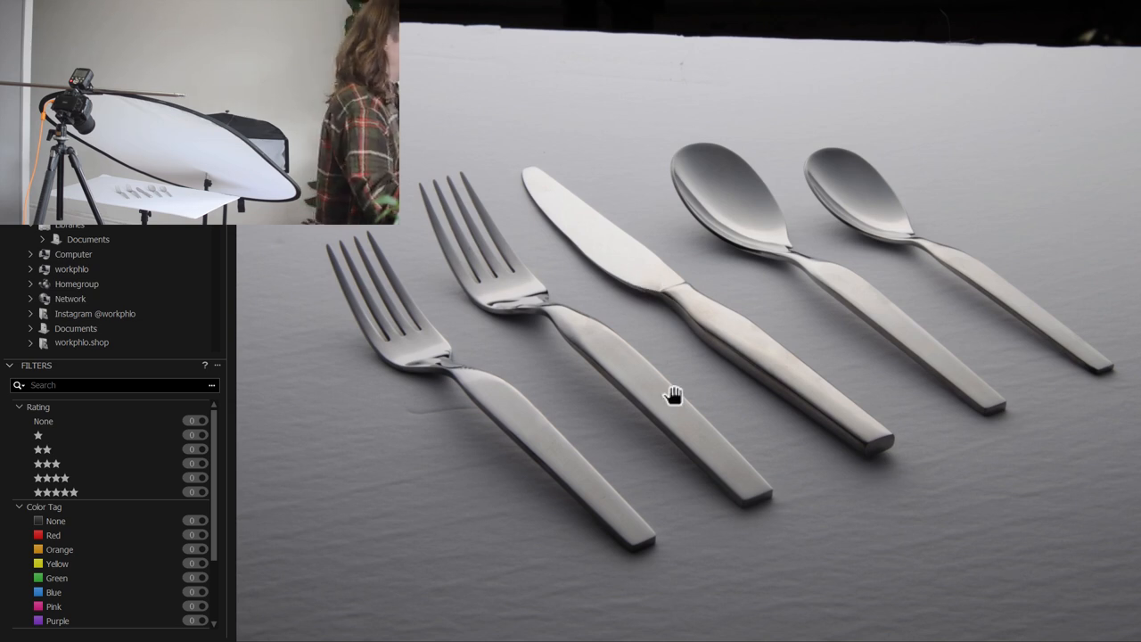
- Pan the 100% view across the knife and fork handles to check the highlights
left_click_drag(583, 337, 877, 354)
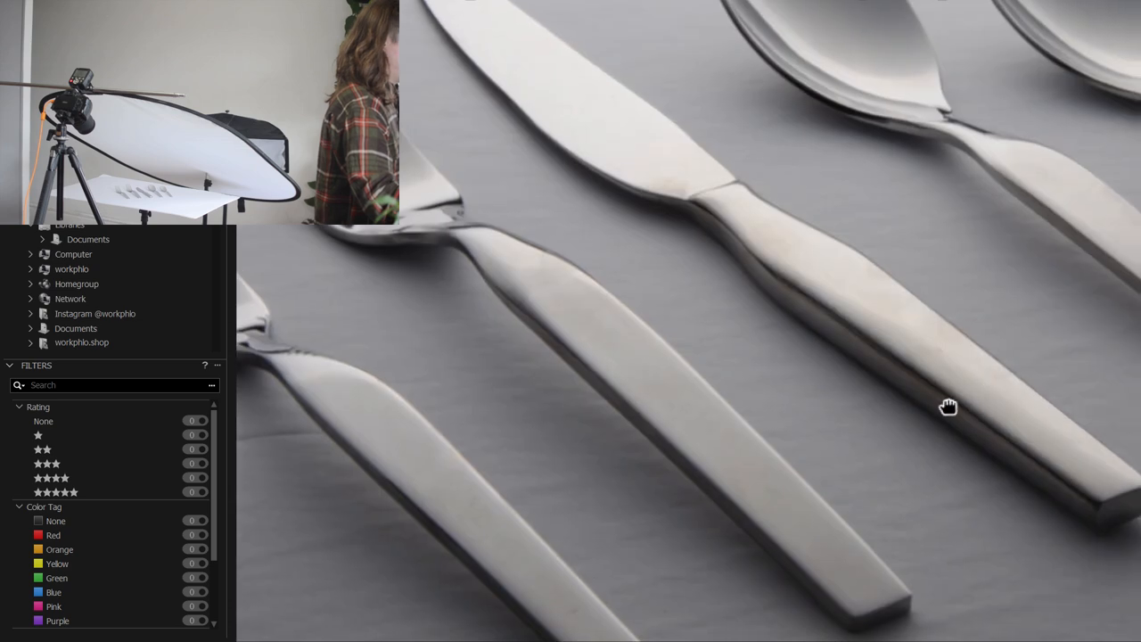
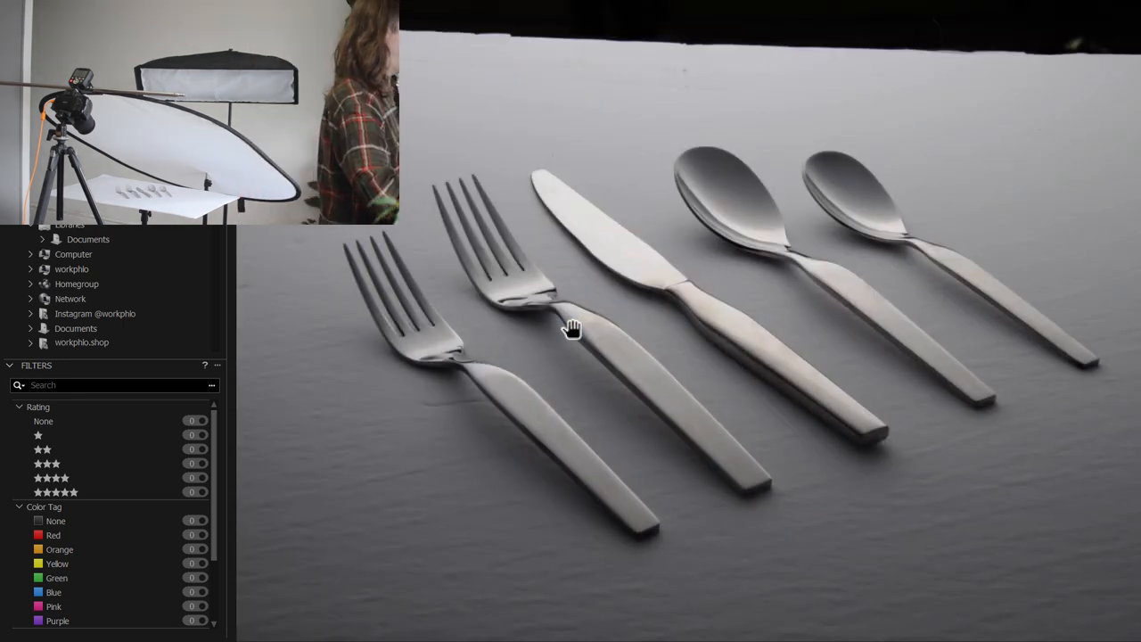
- Advance to the brighter, evenly lit cutlery shot in Bridge
key("Right")
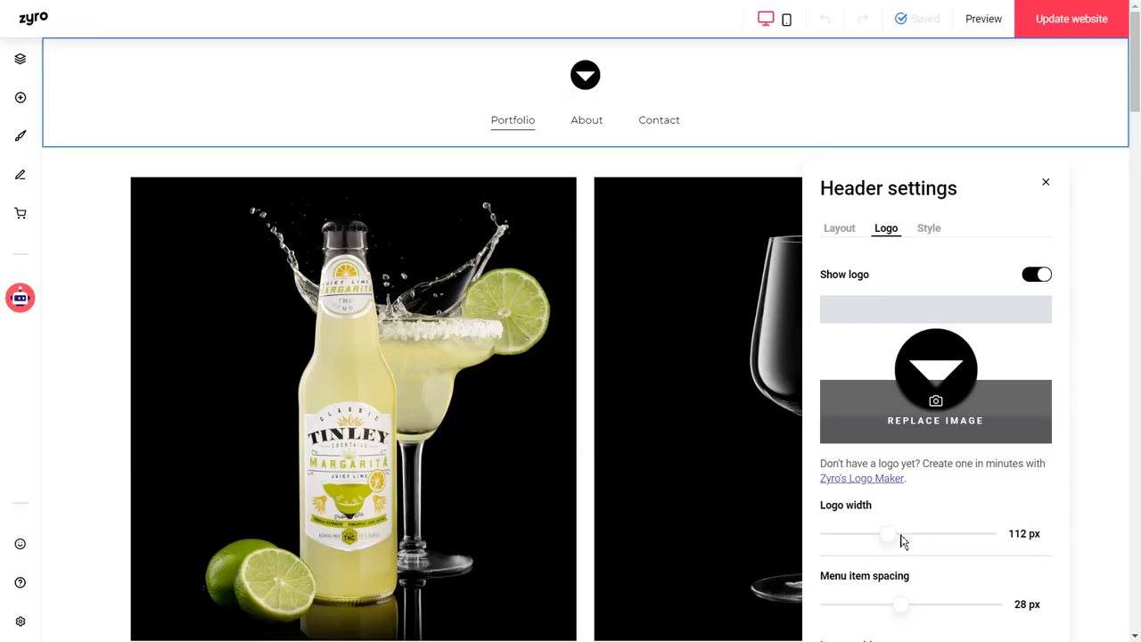
- Narrow the header logo, rearrange the sunglasses gallery image, and preview the site on mobile
left_click_drag(900, 539, 876, 538)
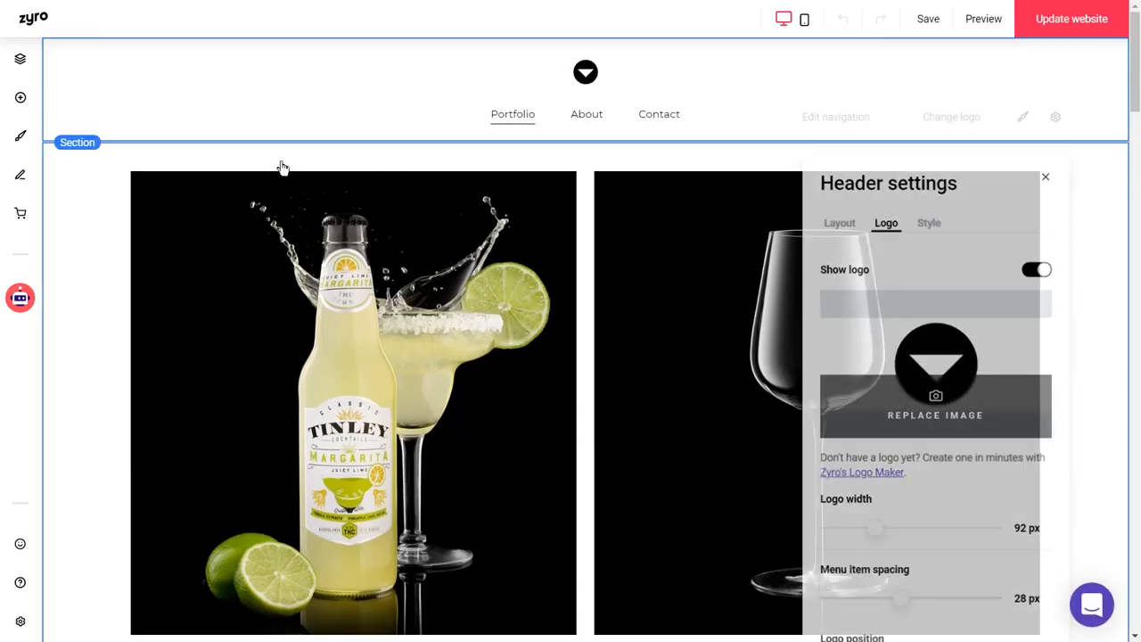
left_click(281, 178)
scroll(124, 295, "down", 5)
scroll(223, 329, "down", 5)
scroll(351, 305, "down", 5)
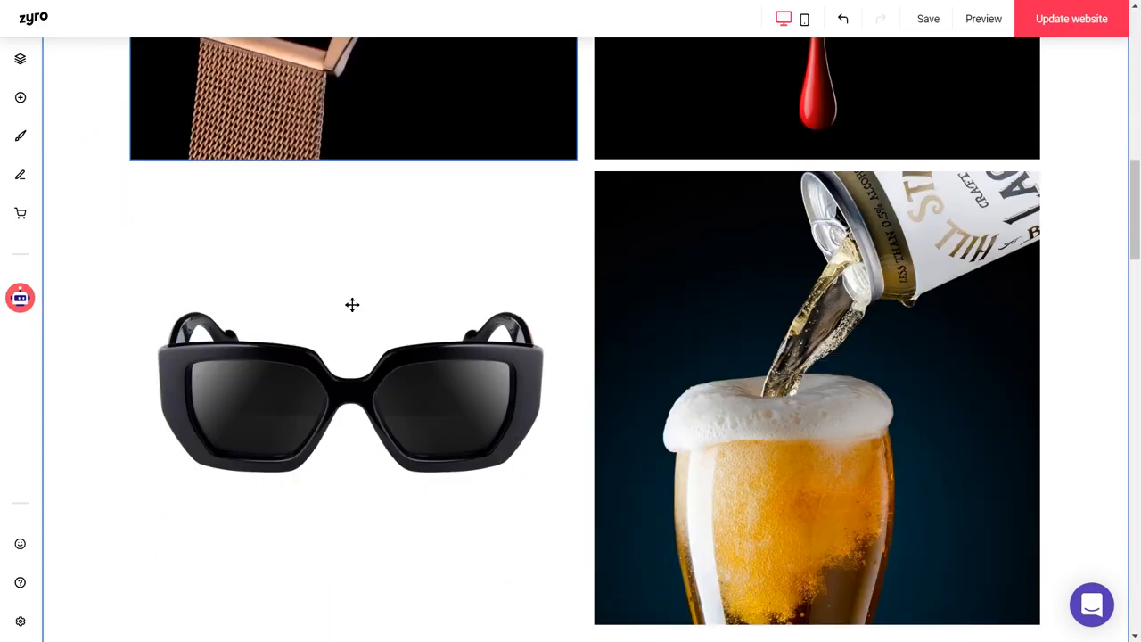
left_click_drag(352, 305, 318, 316)
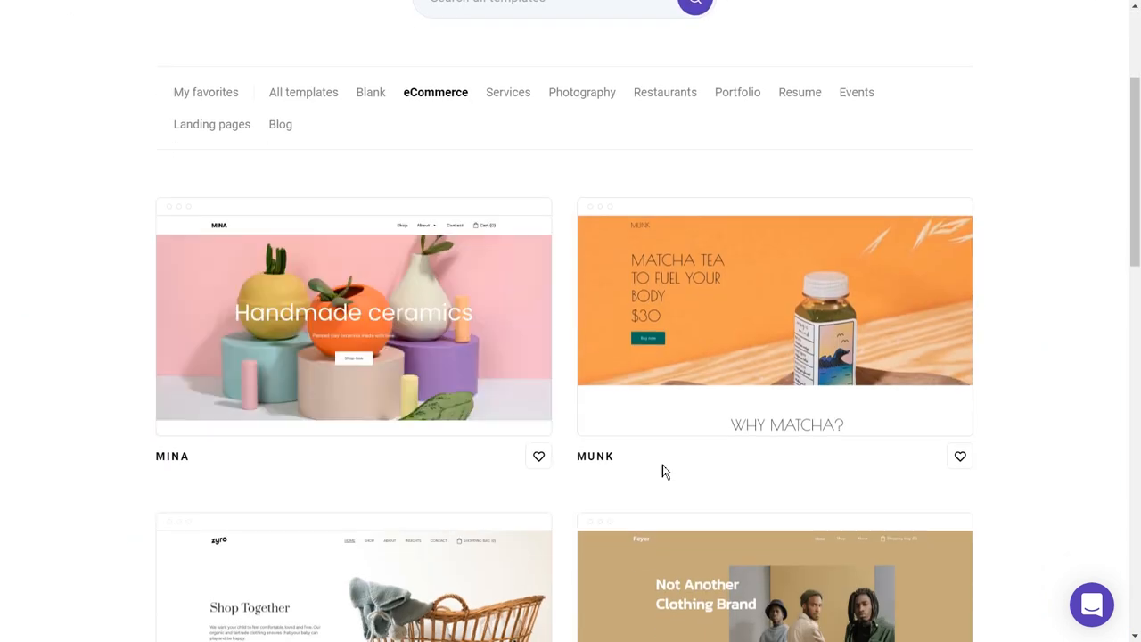
scroll(662, 464, "down", 1)
scroll(107, 355, "down", 4)
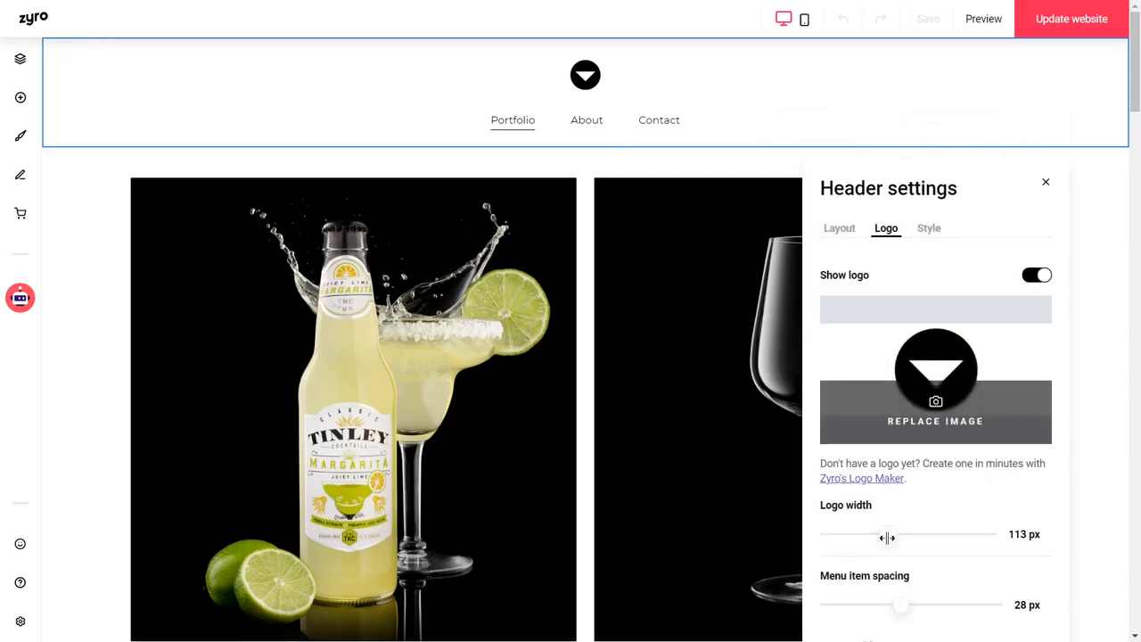
left_click_drag(891, 533, 875, 532)
left_click(282, 167)
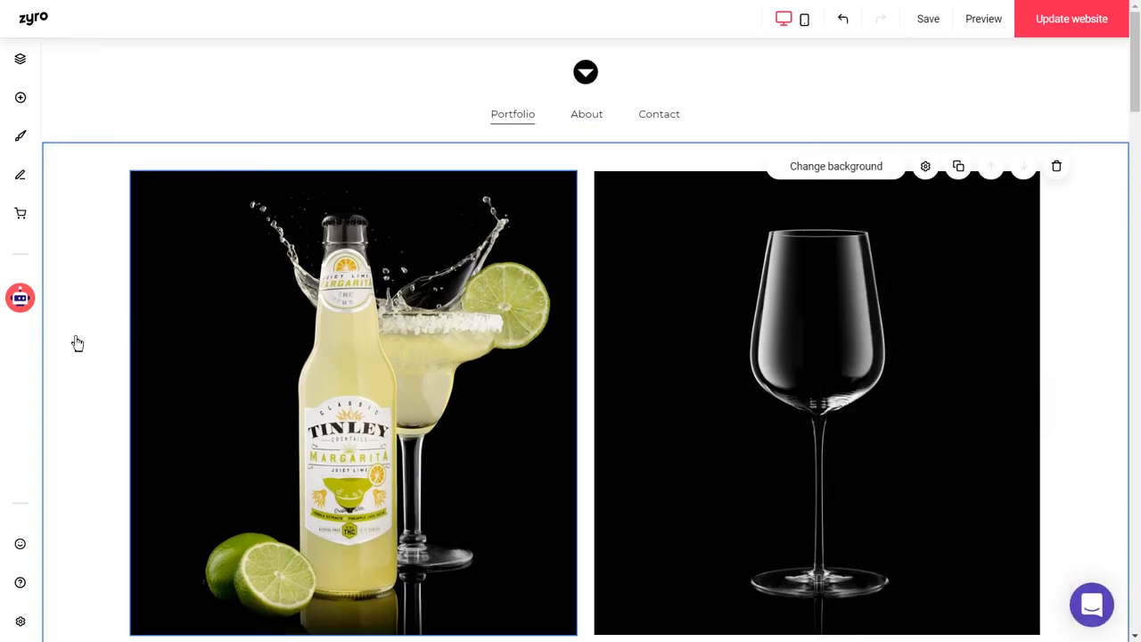
left_click(983, 18)
scroll(632, 344, "down", 3)
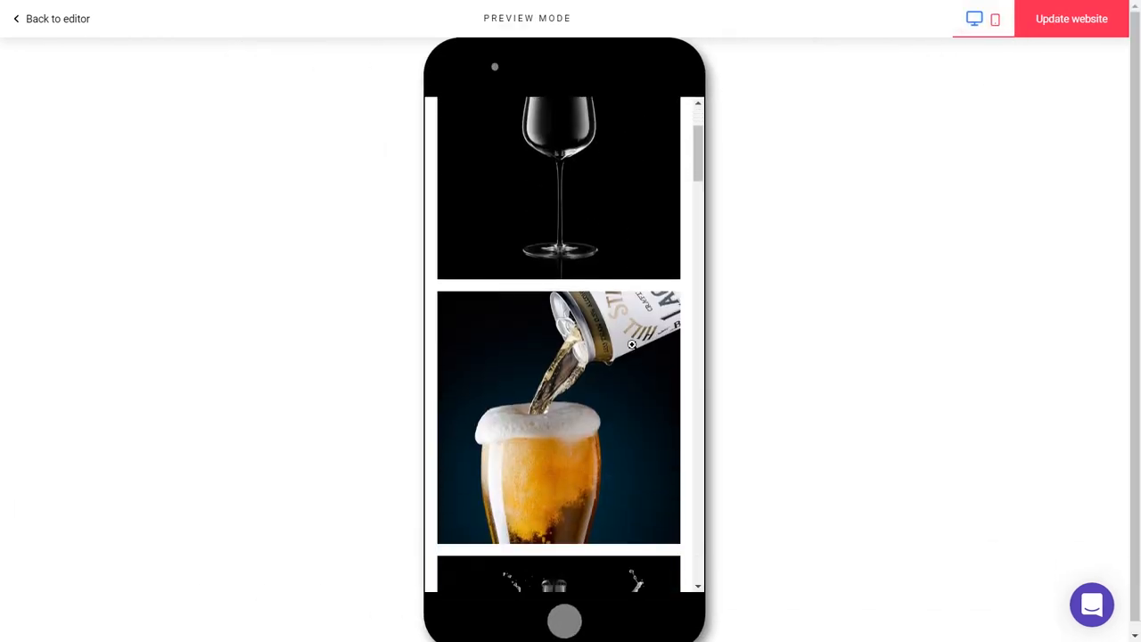
scroll(632, 345, "down", 3)
scroll(634, 349, "down", 3)
scroll(560, 424, "down", 3)
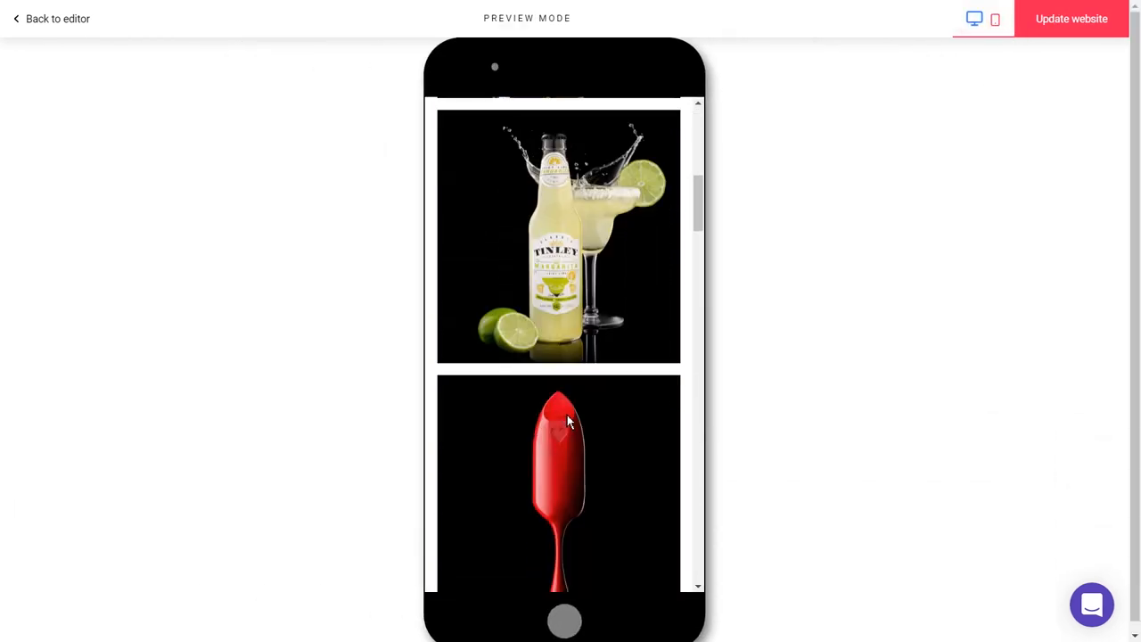
scroll(567, 414, "down", 3)
- Check desktop and mobile previews, then return to the editor with the Portfolio, About and Contact pages listed
left_click(974, 19)
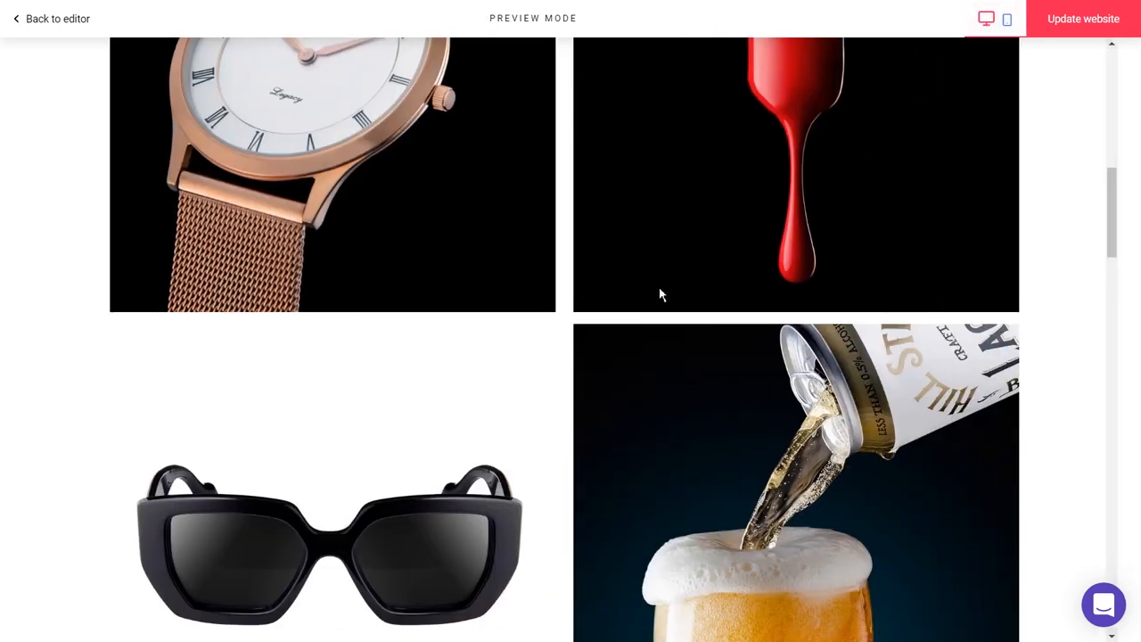
scroll(653, 297, "up", 5)
scroll(652, 297, "up", 5)
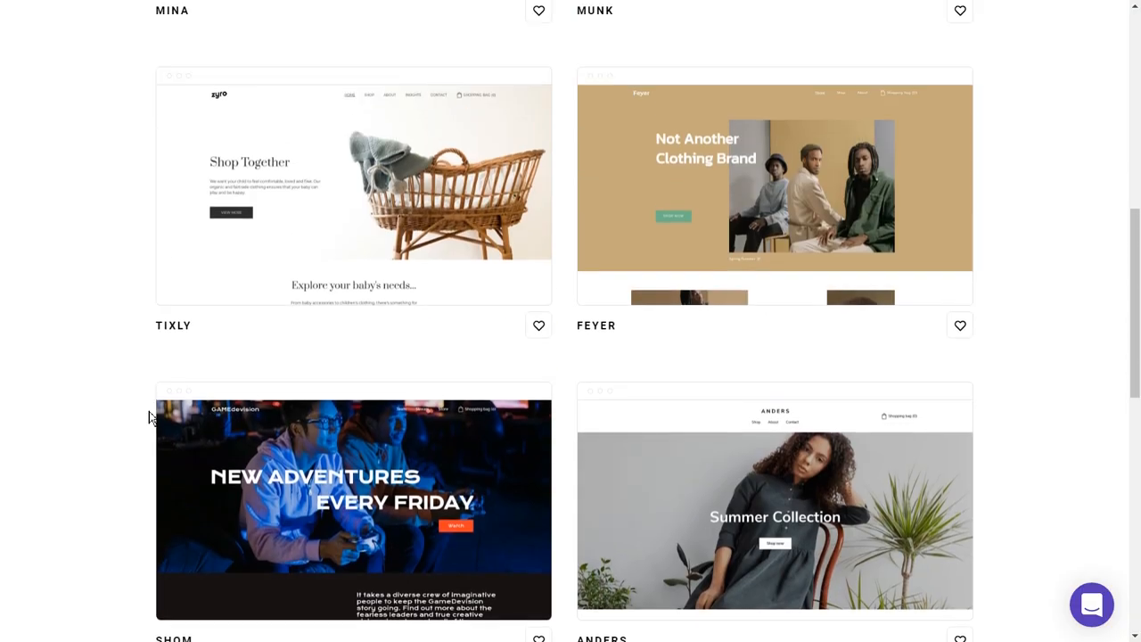
scroll(149, 413, "up", 2)
scroll(148, 411, "up", 1)
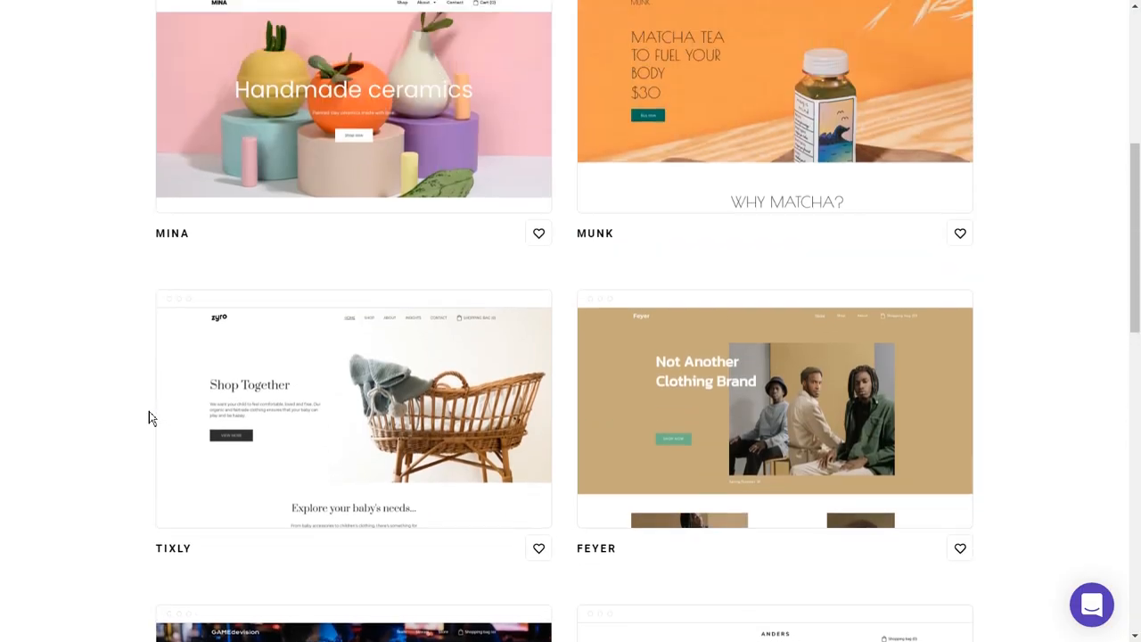
scroll(149, 411, "up", 4)
scroll(140, 414, "up", 3)
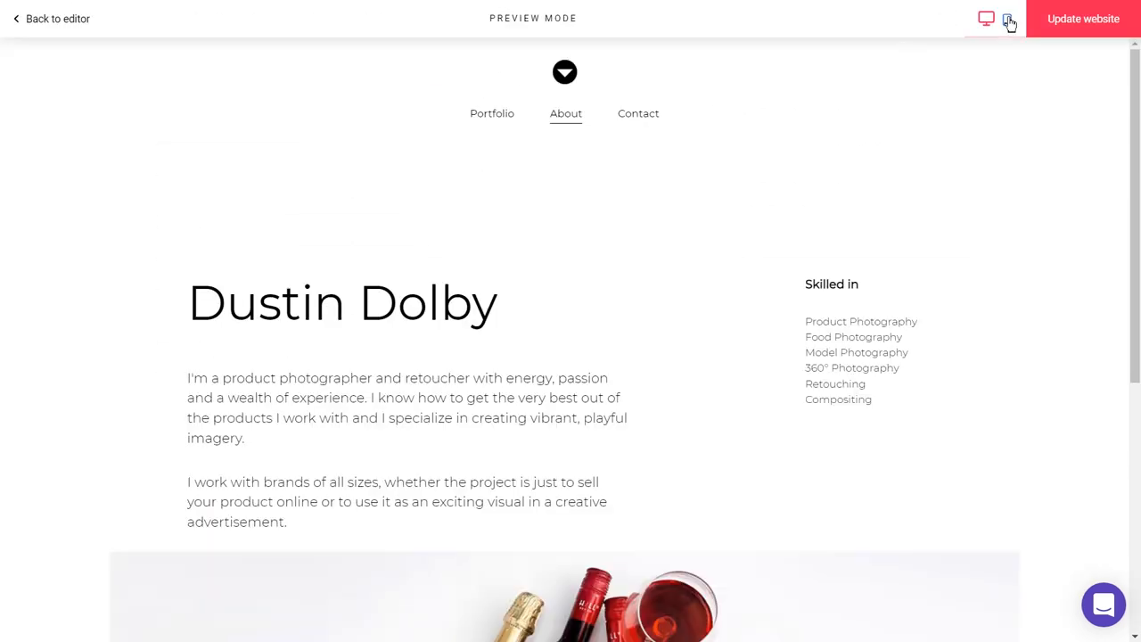
left_click(995, 19)
scroll(566, 274, "down", 2)
scroll(566, 273, "down", 2)
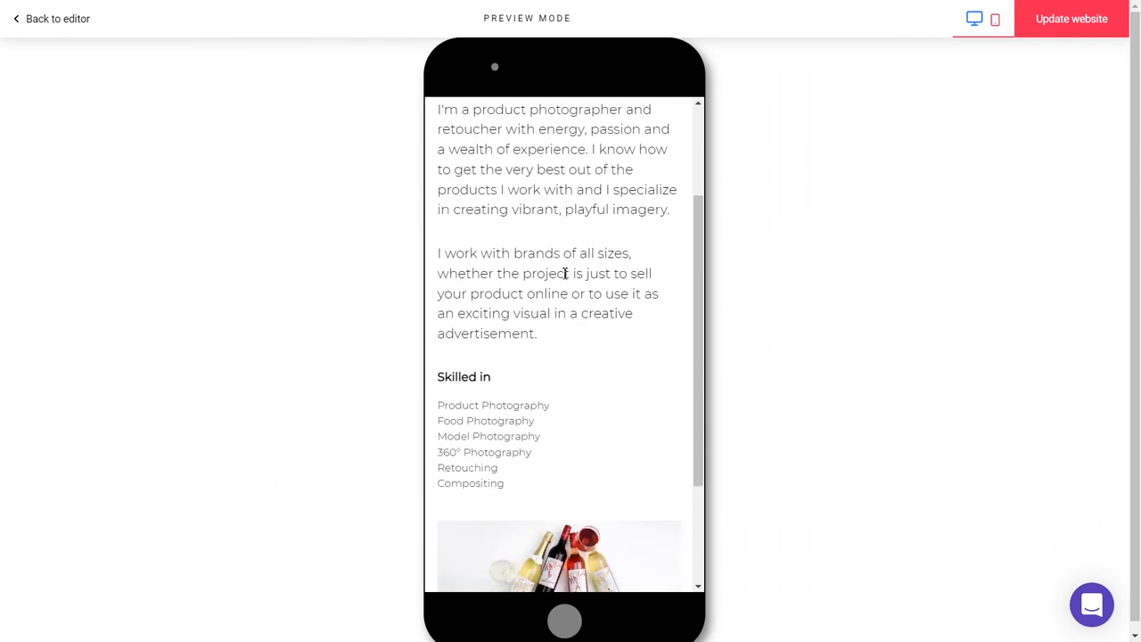
scroll(566, 273, "down", 1)
scroll(565, 273, "up", 2)
scroll(566, 273, "up", 4)
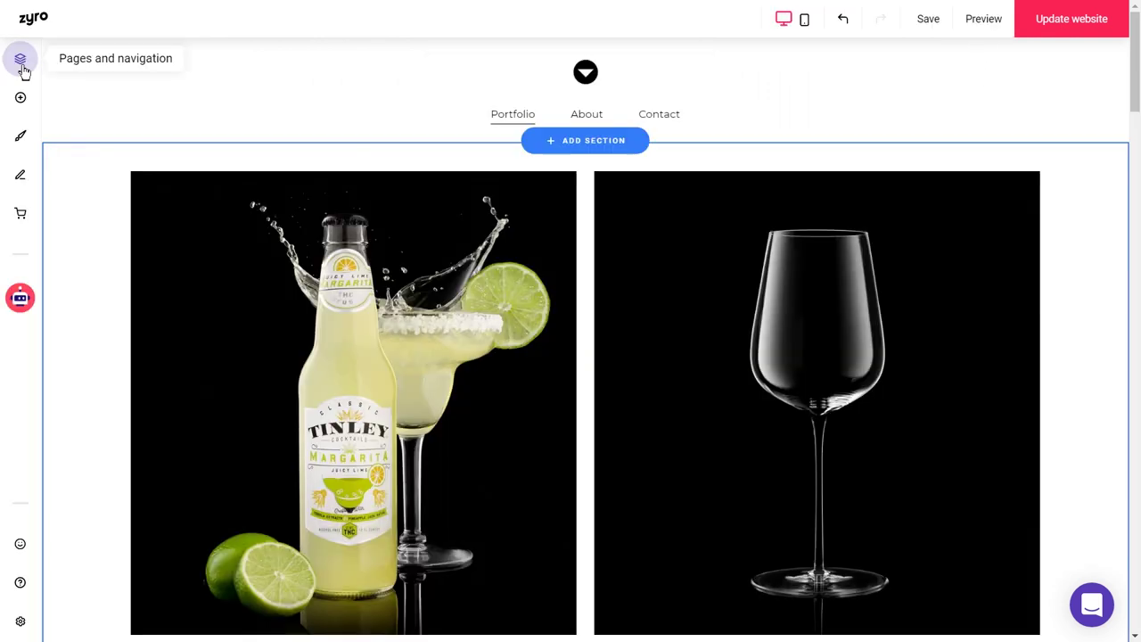
left_click(21, 59)
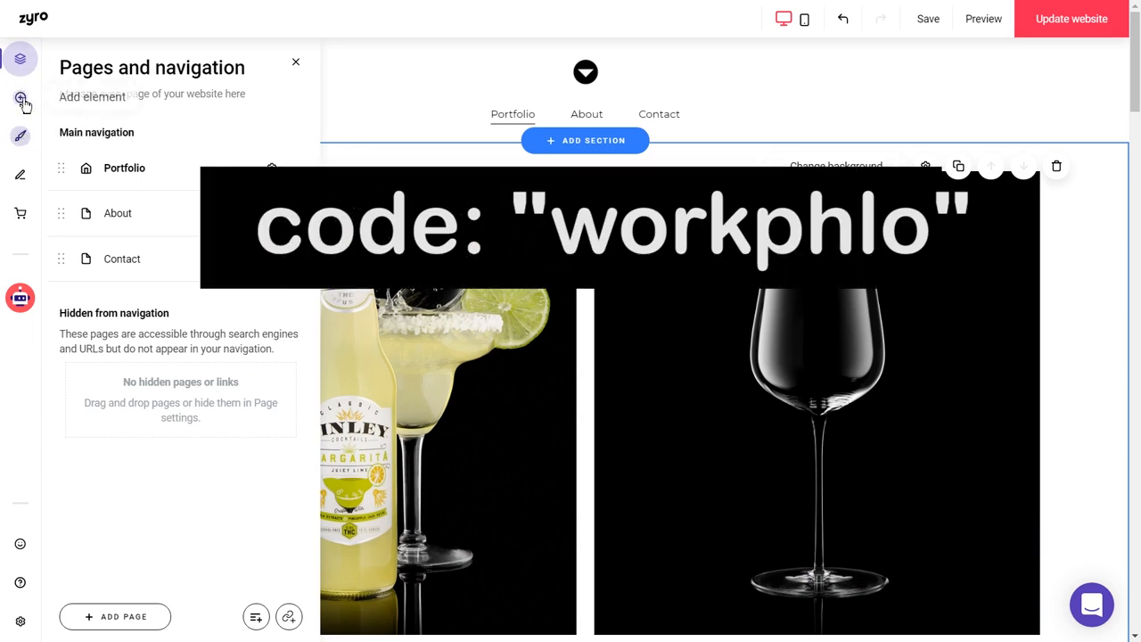
- Show the addable elements, then browse the site's colour palette styles
left_click(20, 98)
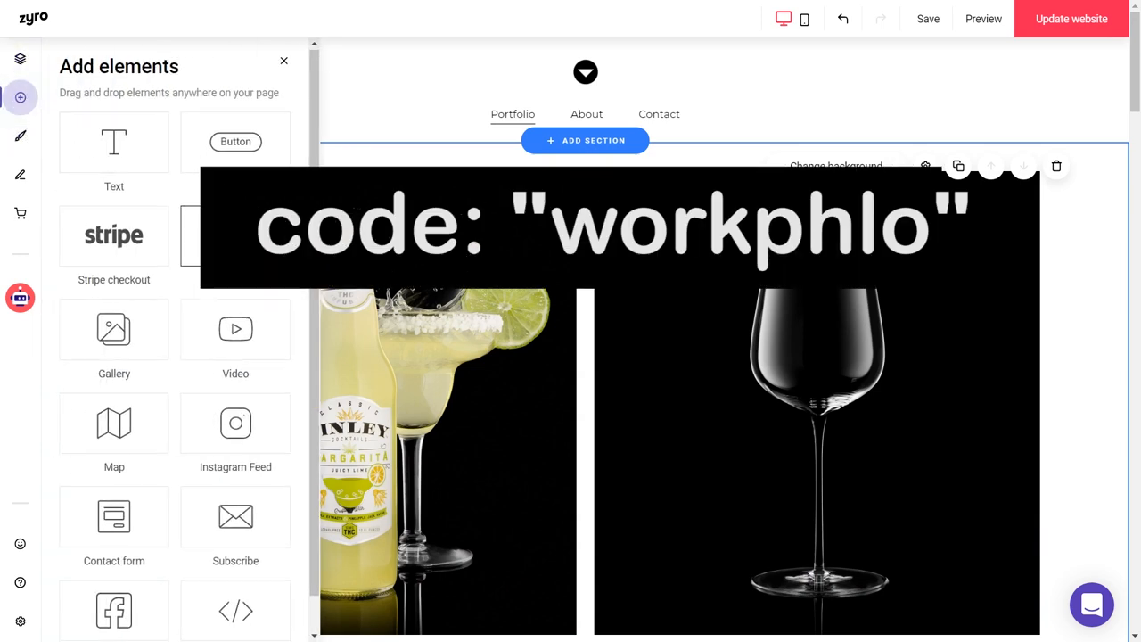
scroll(178, 356, "down", 1)
scroll(713, 357, "down", 3)
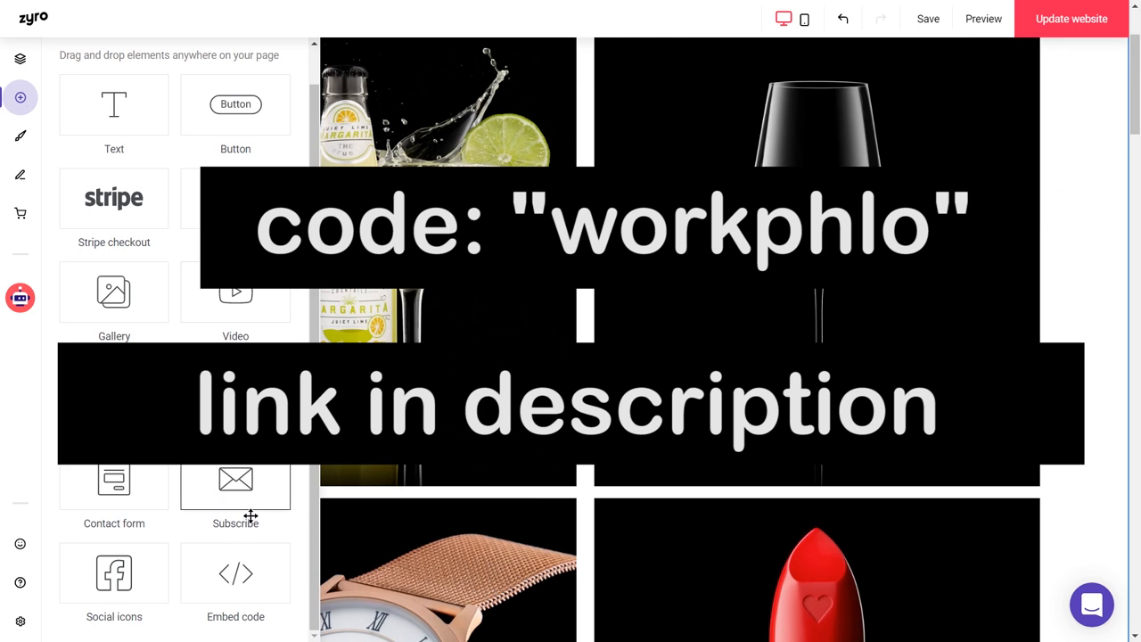
scroll(236, 499, "up", 1)
left_click(20, 137)
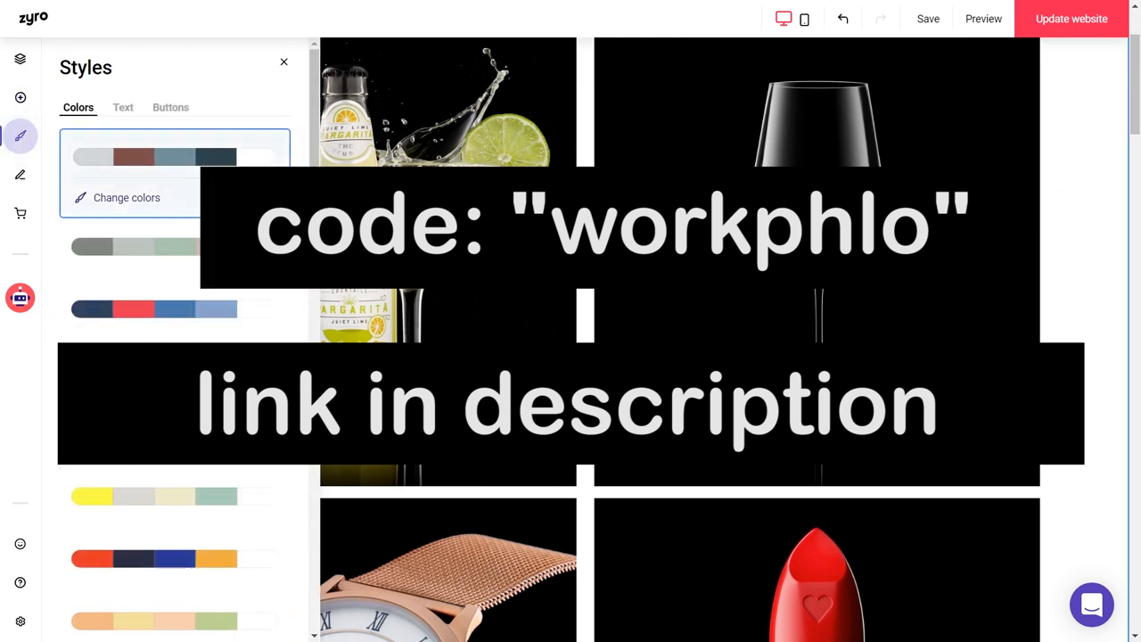
scroll(179, 357, "down", 5)
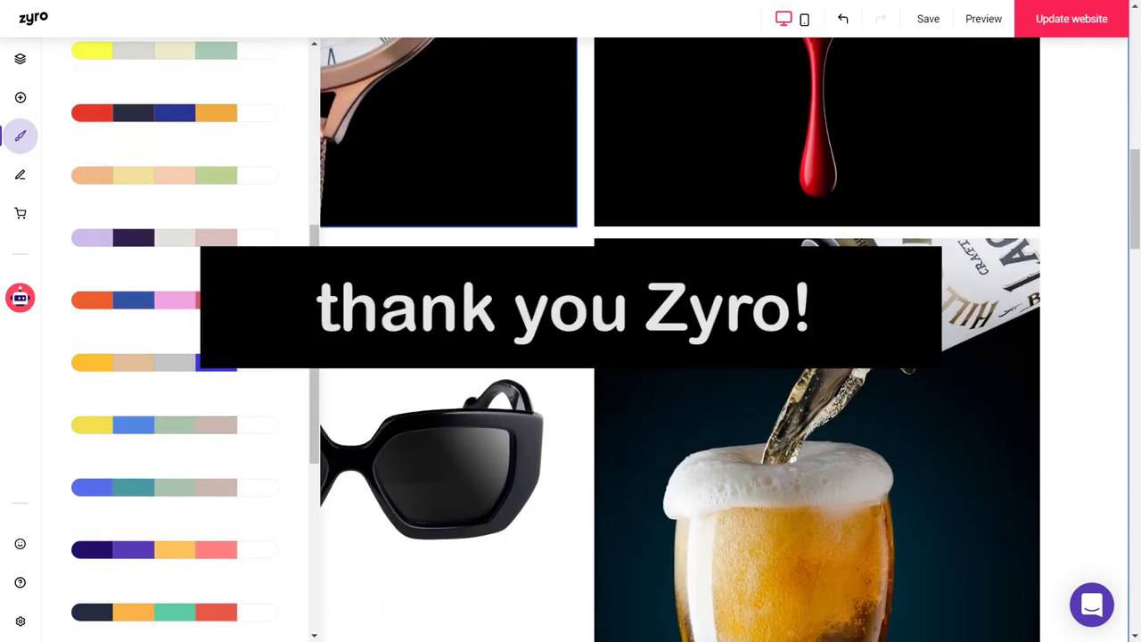
scroll(677, 356, "down", 10)
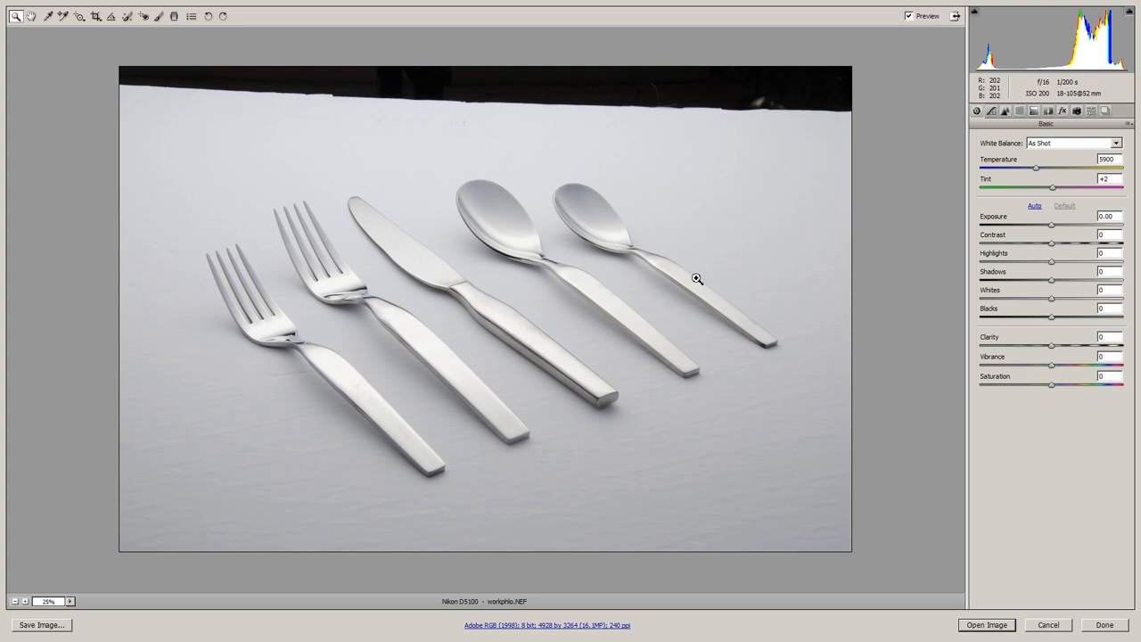
- Try warming the temperature, reset white balance to As Shot, and push saturation high
key("alt")
left_click(526, 364, "alt")
left_click(477, 333)
left_click_drag(1039, 169, 1079, 170)
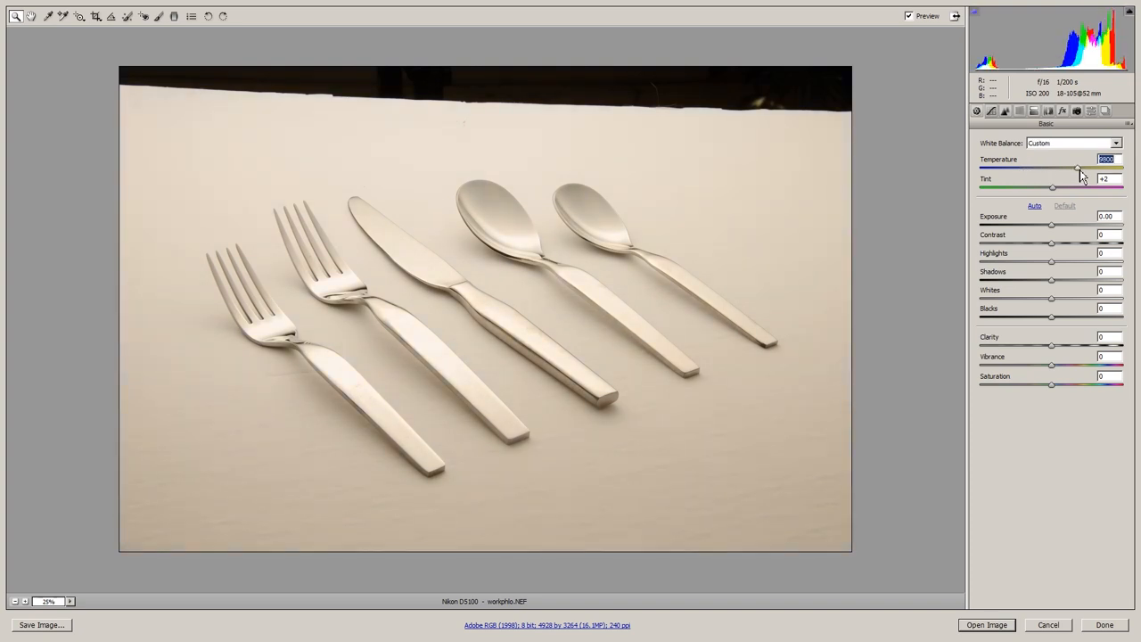
left_click(1069, 143)
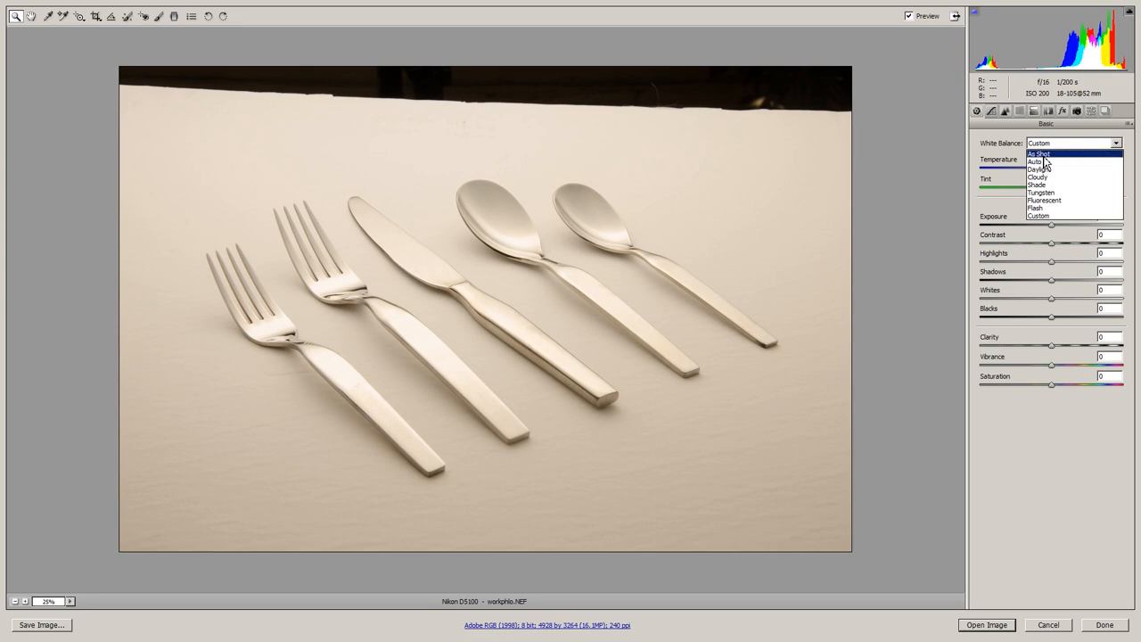
left_click(1043, 150)
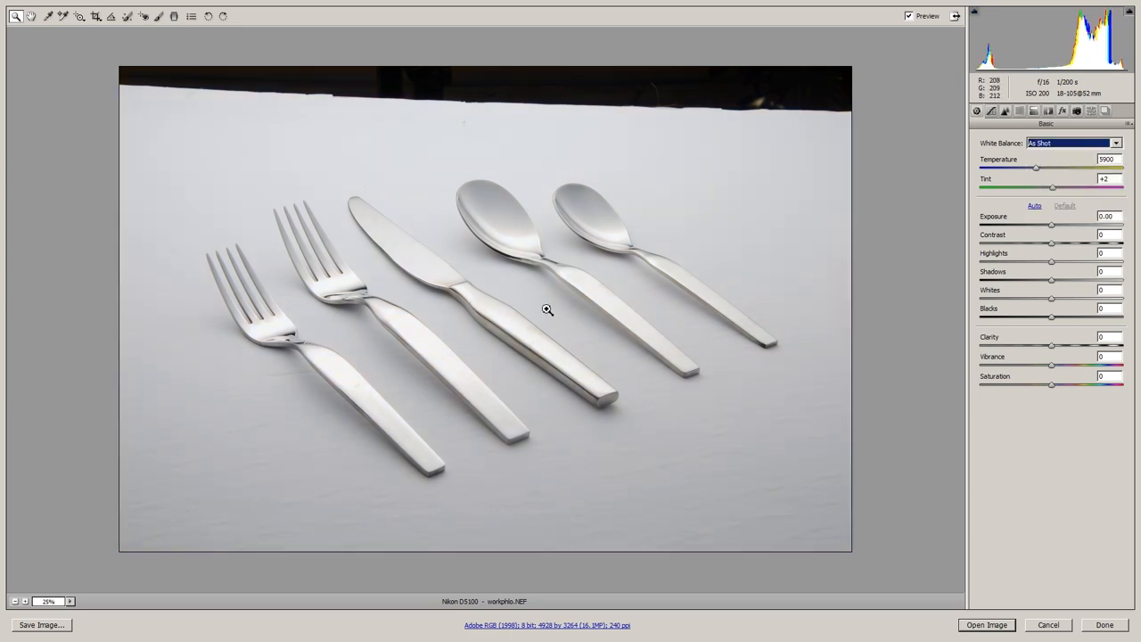
left_click_drag(1052, 385, 1120, 385)
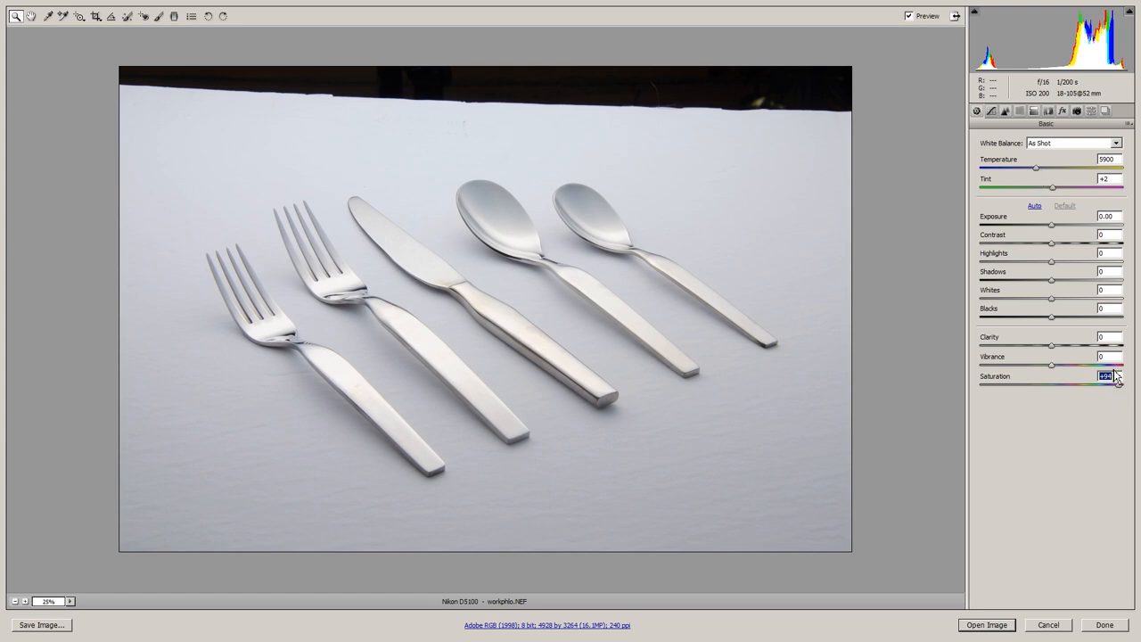
type("-99")
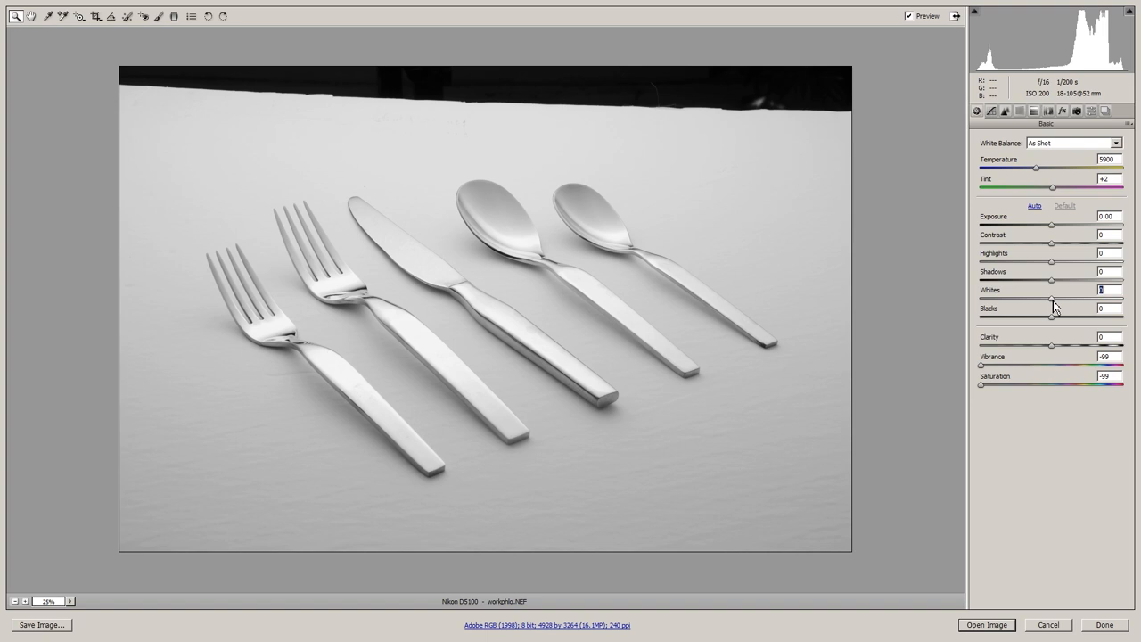
- Raise Whites to +23 checking for clipping, and deepen Blacks to -34
left_click_drag(1052, 299, 1083, 298)
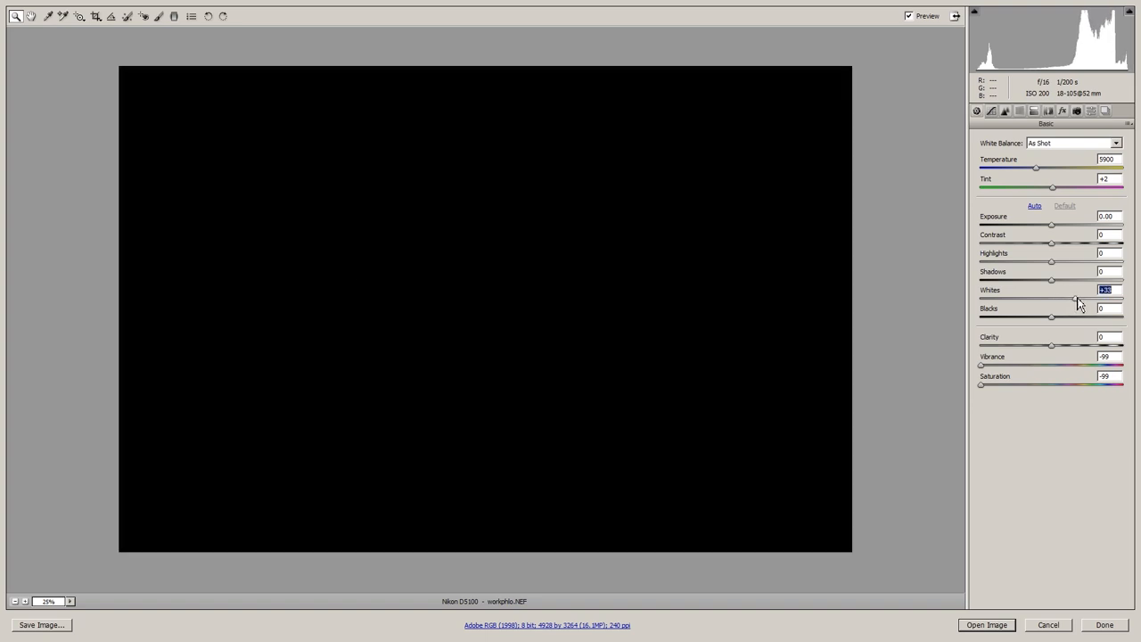
left_click_drag(1082, 299, 1070, 298)
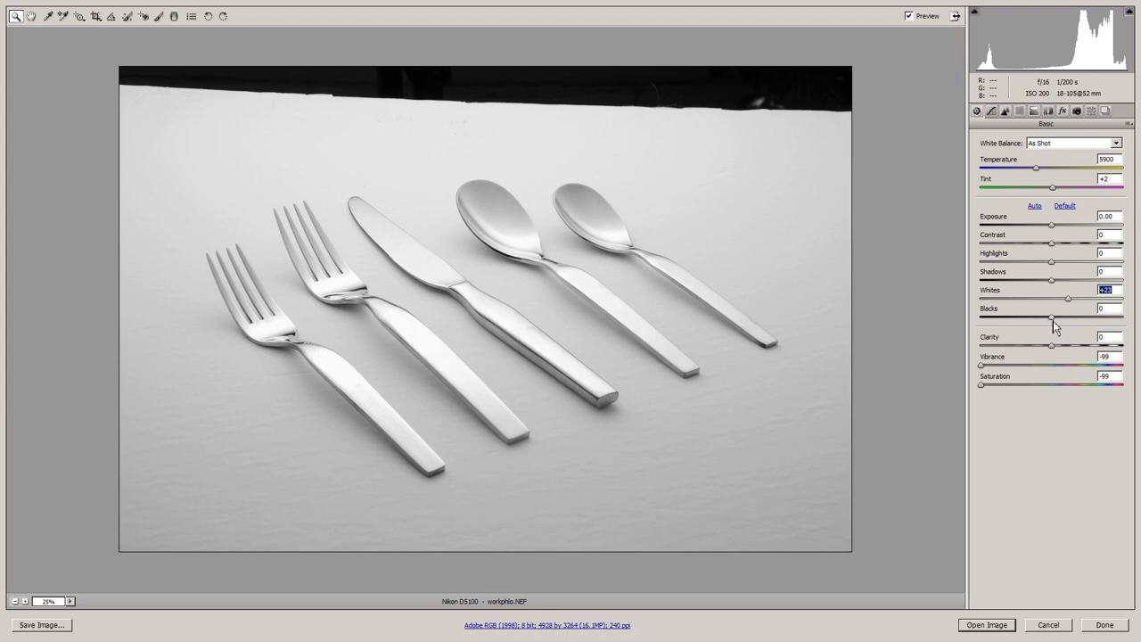
left_click_drag(1040, 316, 1011, 316)
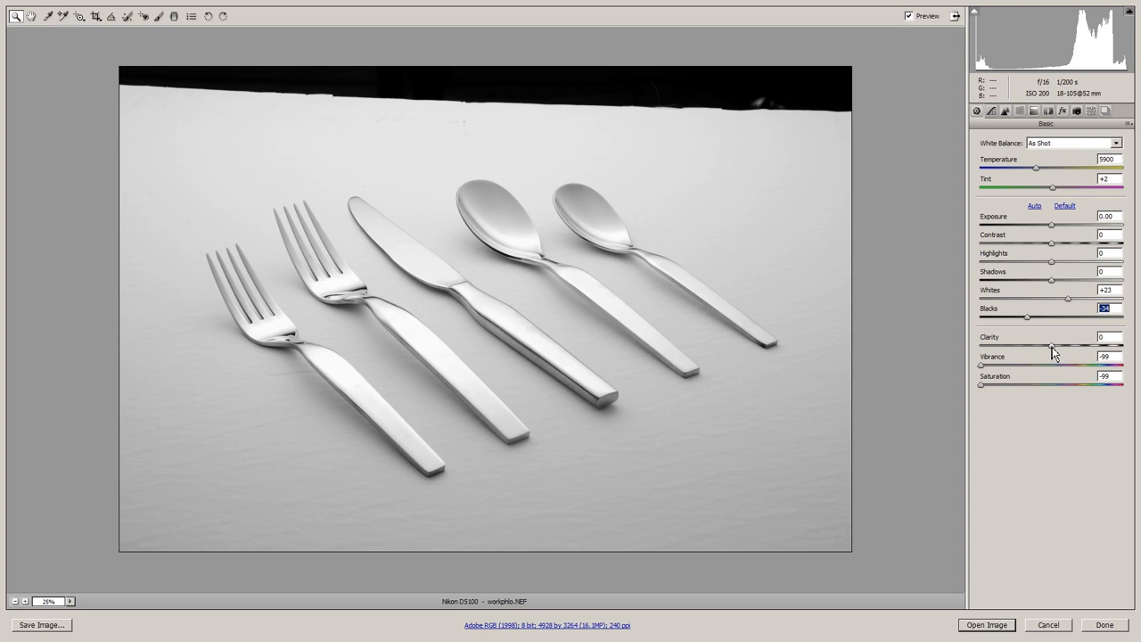
- Add Clarity +8 to the monochrome cutlery photo while zoomed on the forks
left_click(288, 294)
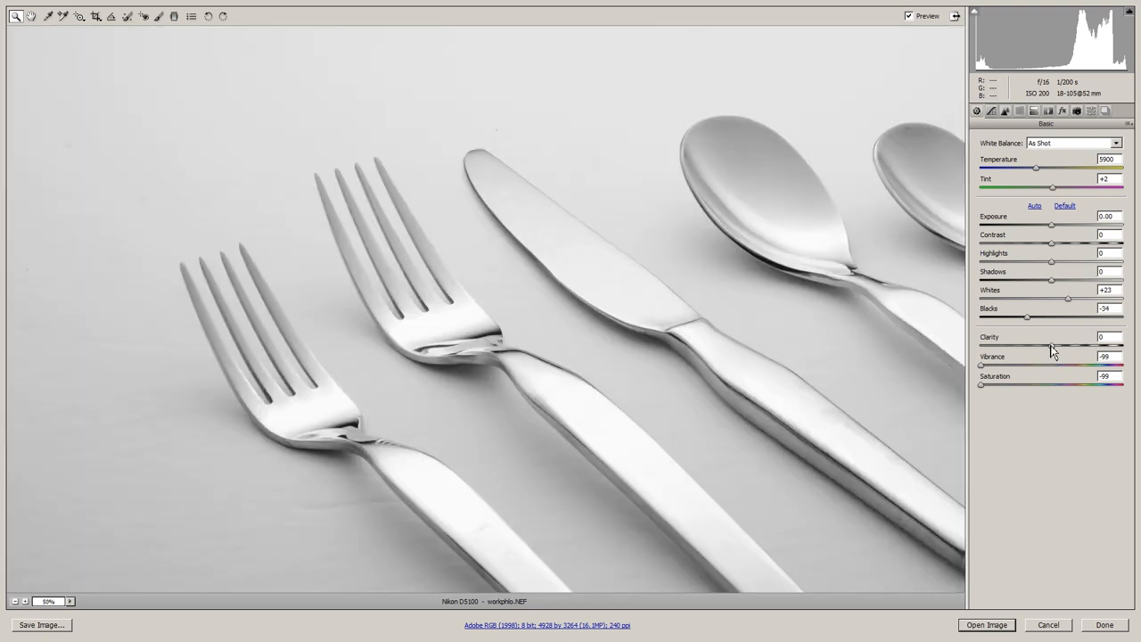
left_click_drag(1052, 346, 1061, 347)
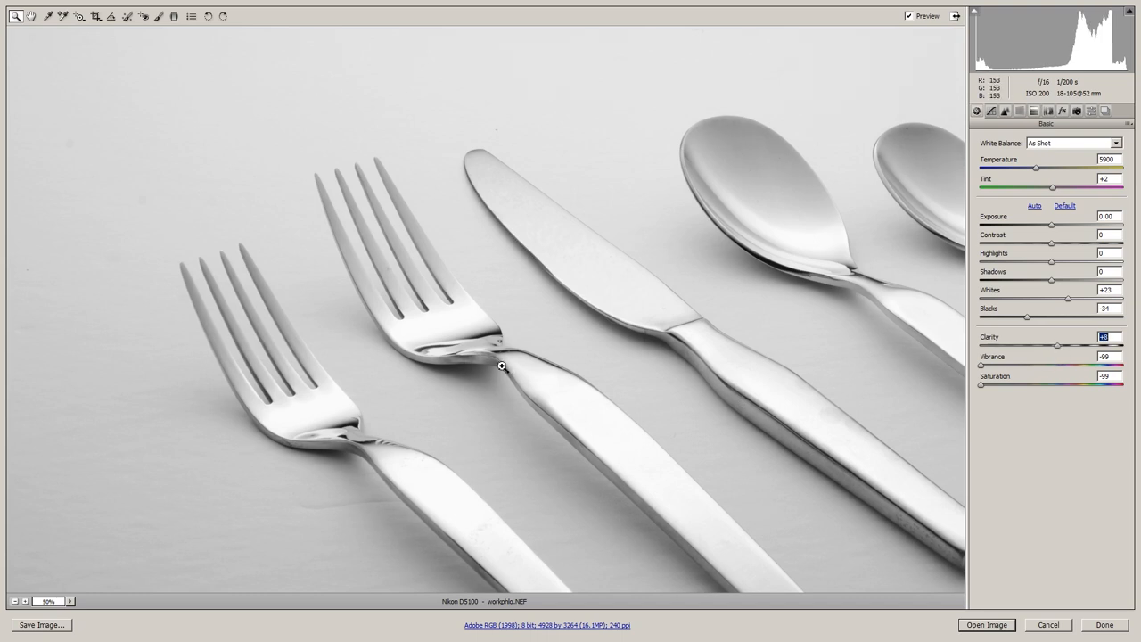
left_click(268, 421, "alt")
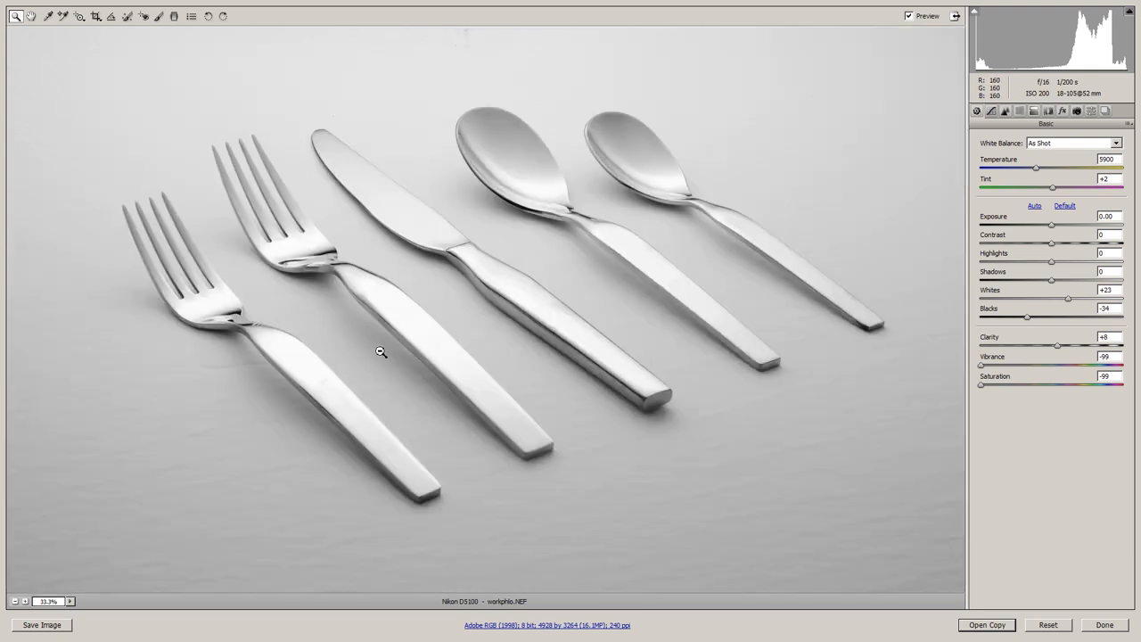
left_click(380, 351, "alt")
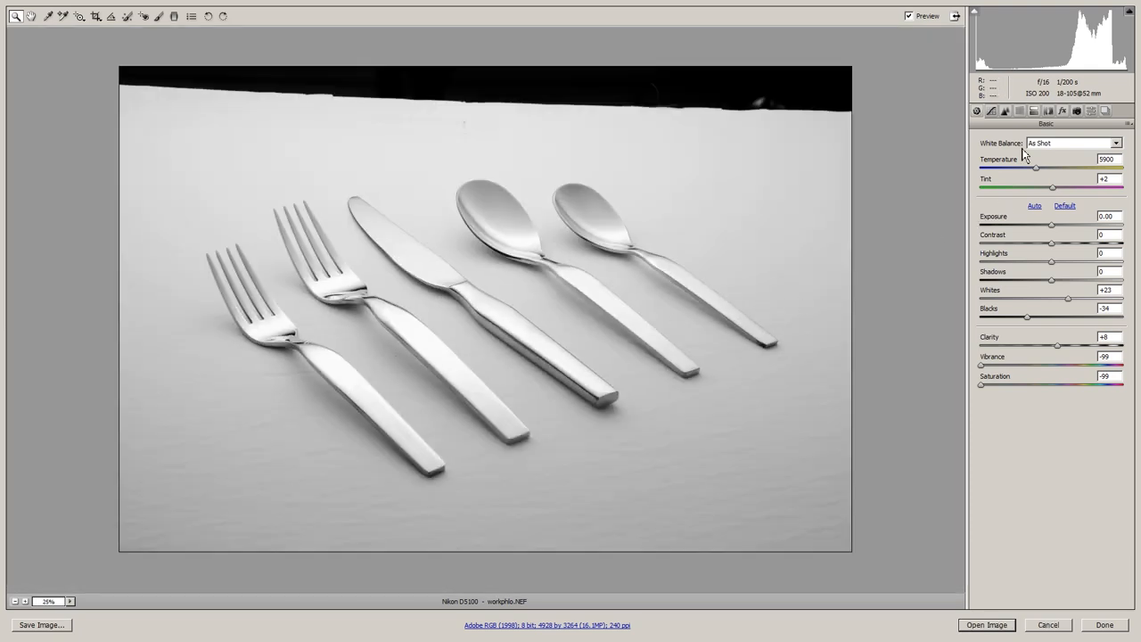
- In the Detail tab set sharpening masking to 47 for edge-only sharpening, then send the photo to Photoshop
left_click(1006, 112)
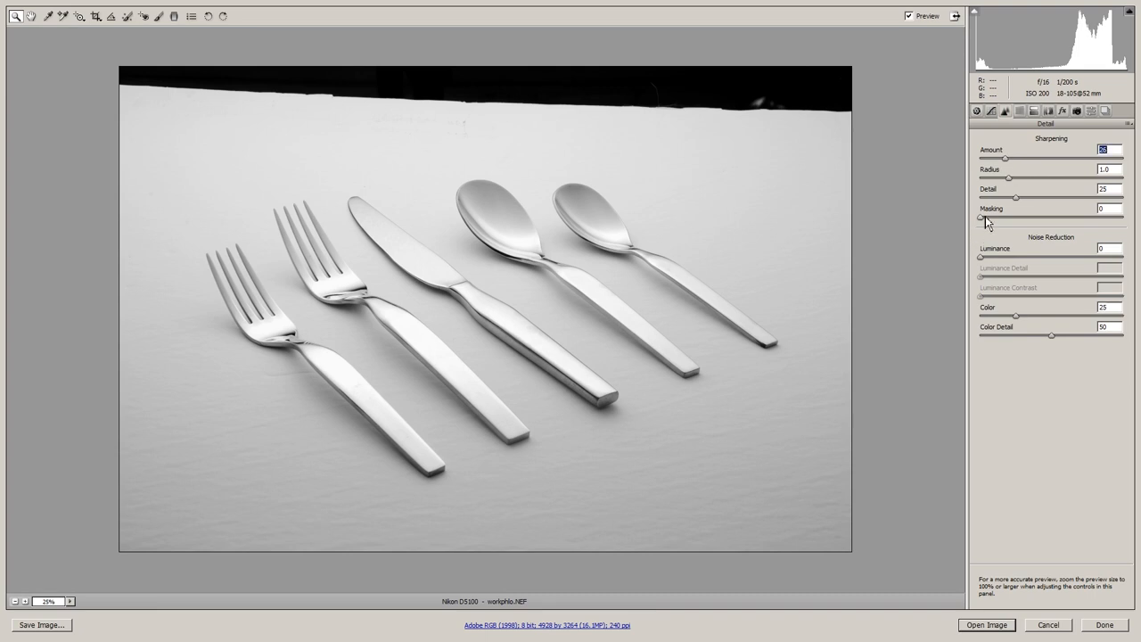
left_click_drag(982, 219, 1048, 218)
left_click(275, 287)
left_click(276, 341, "alt")
left_click(986, 625)
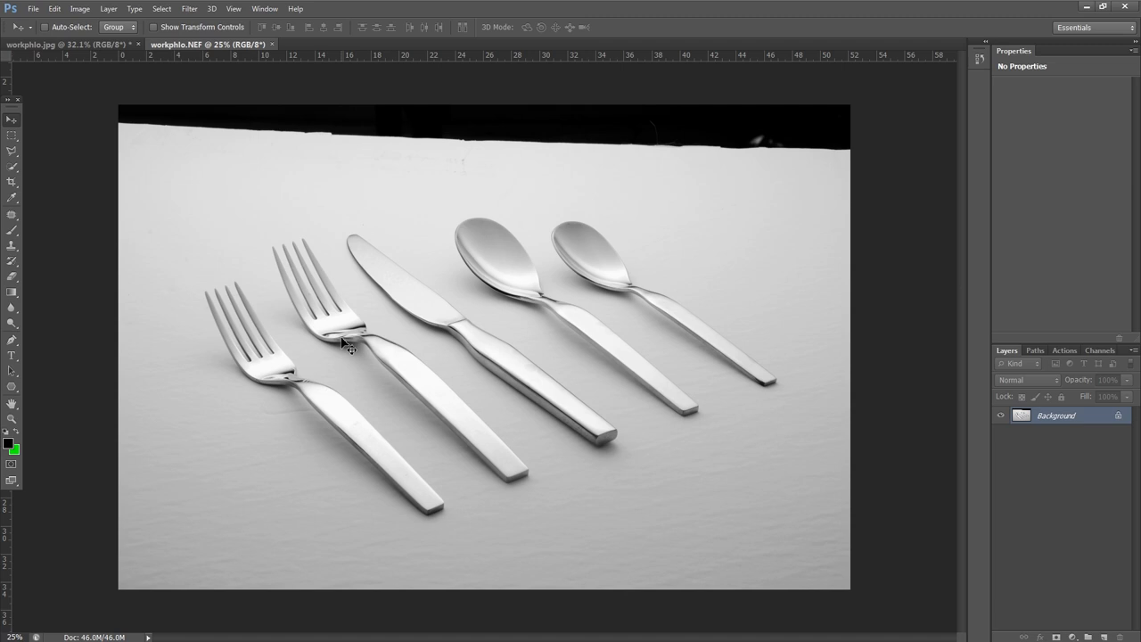
- Duplicate the layer with Ctrl+J and stretch the selected top band up over the dark strip
key("ctrl+j")
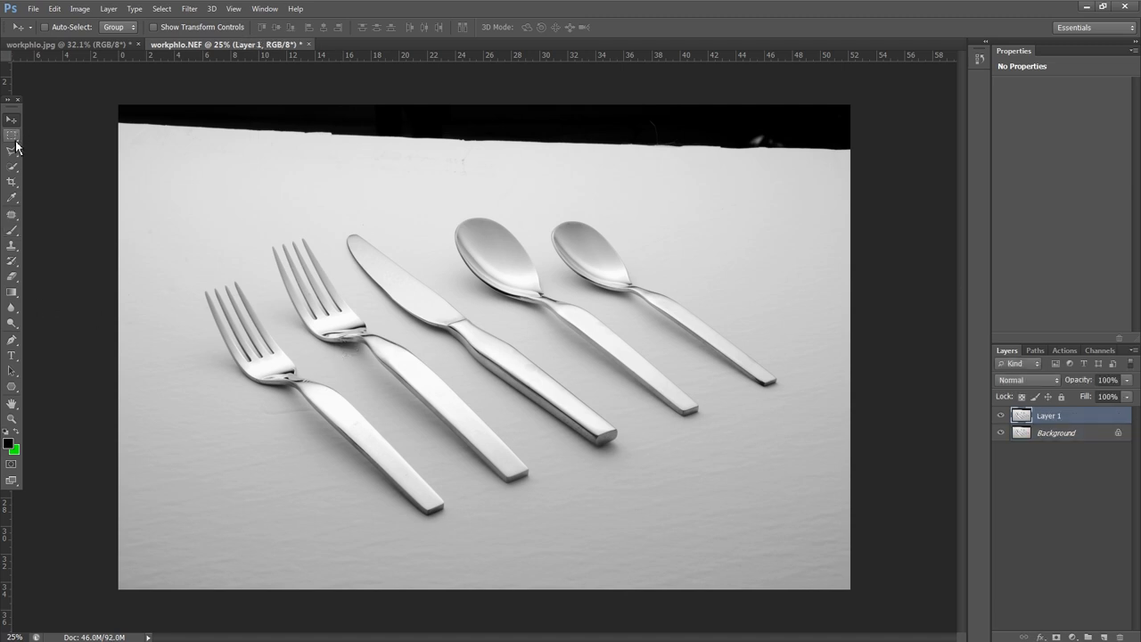
key("m")
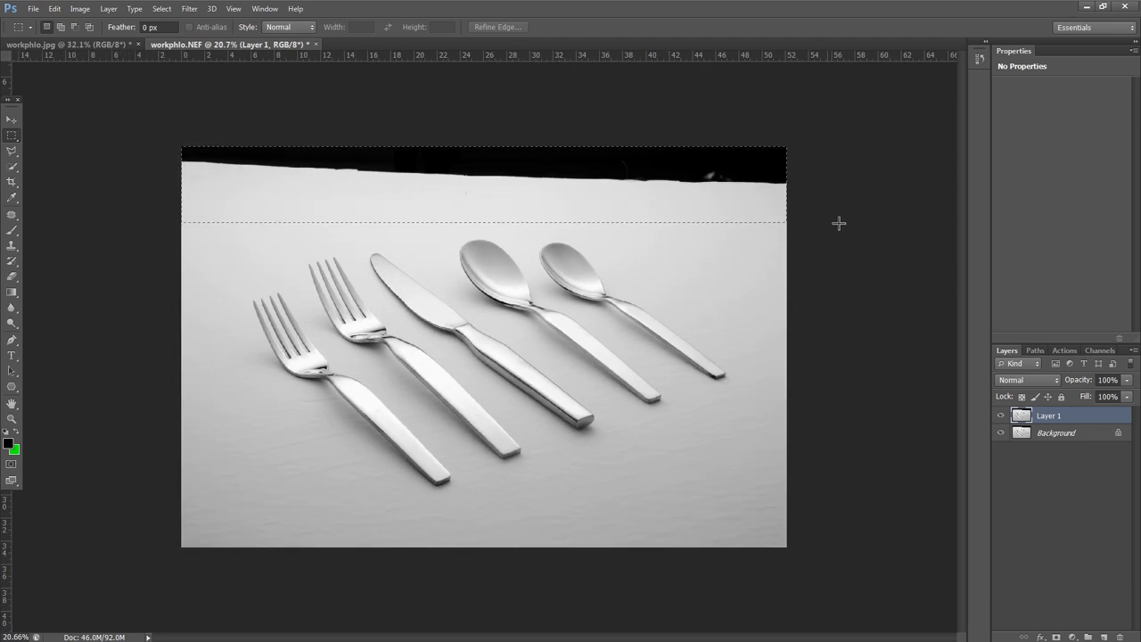
key("ctrl+t")
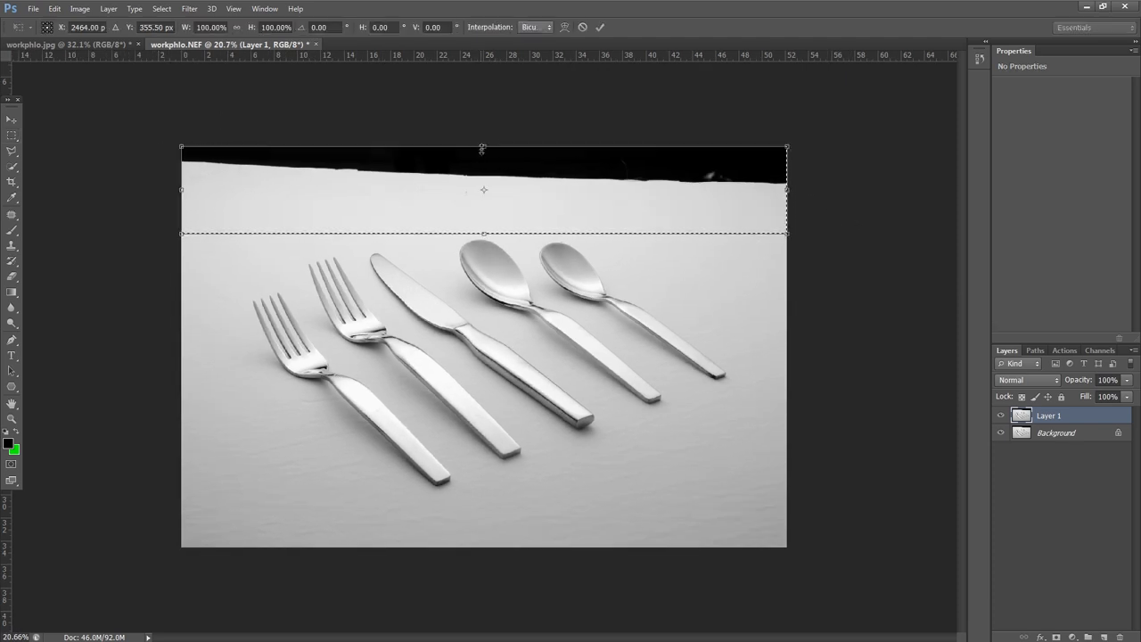
left_click_drag(484, 147, 488, 62)
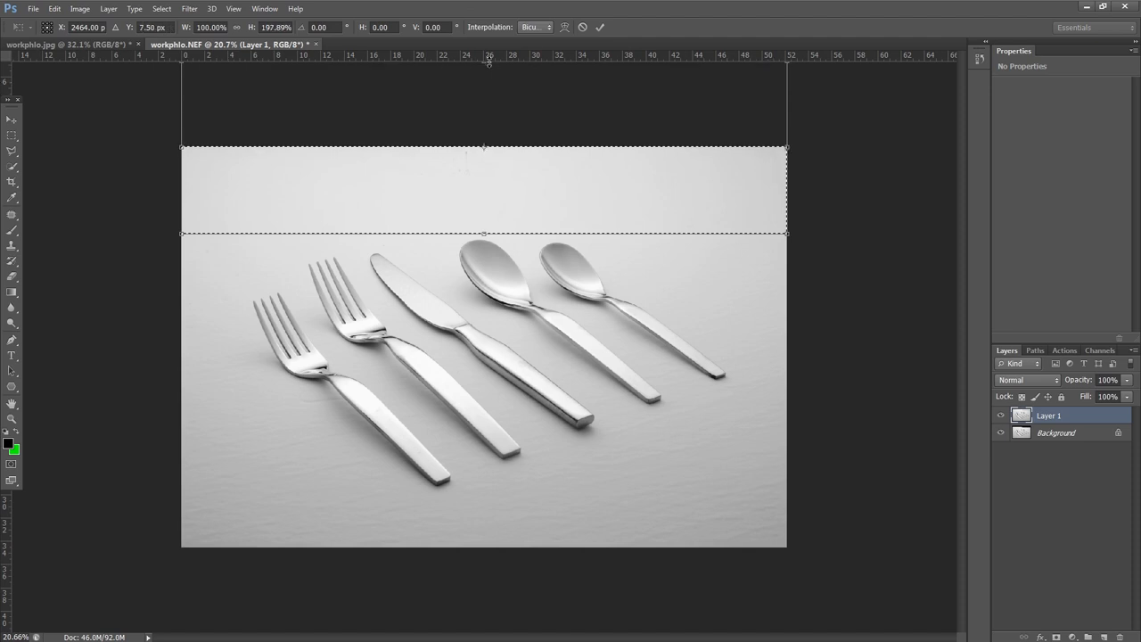
left_click(599, 26)
key("ctrl+d")
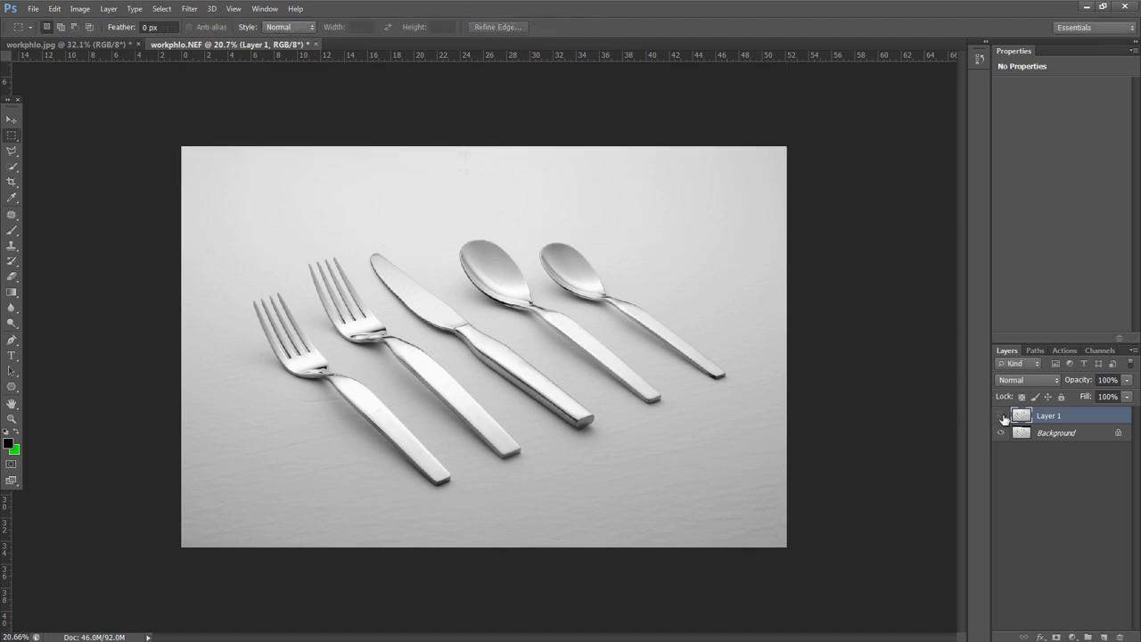
left_click(1001, 416)
scroll(281, 364, "up", 2)
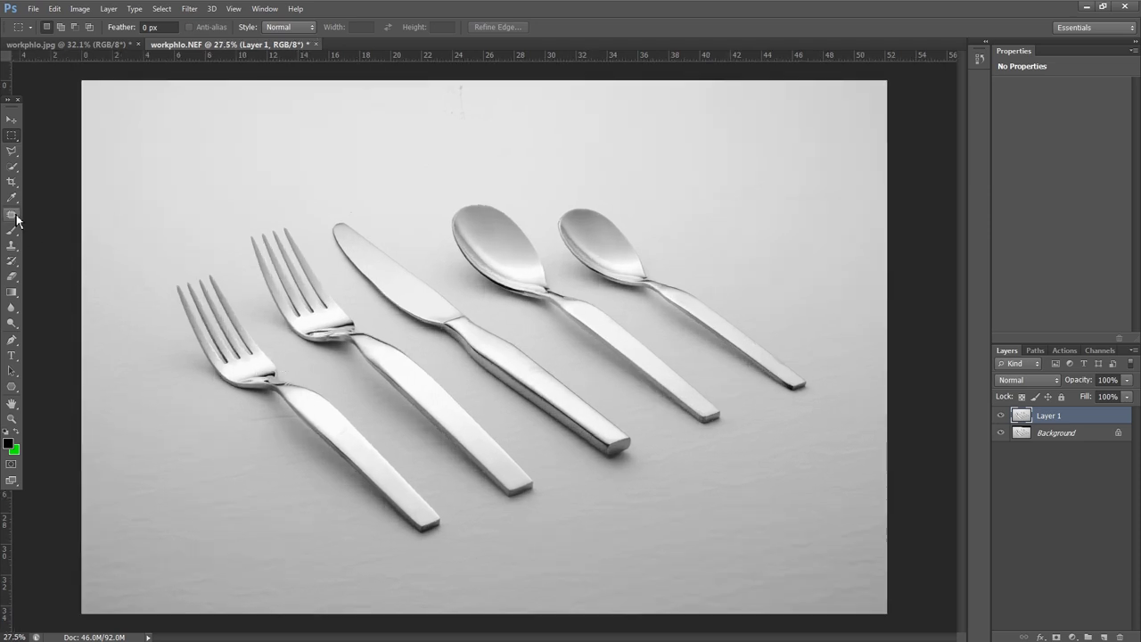
- Patch the first scuff on the fork's curved edge with the Patch tool on Layer 1
left_click(14, 221)
scroll(234, 396, "up", 1)
scroll(214, 380, "up", 2)
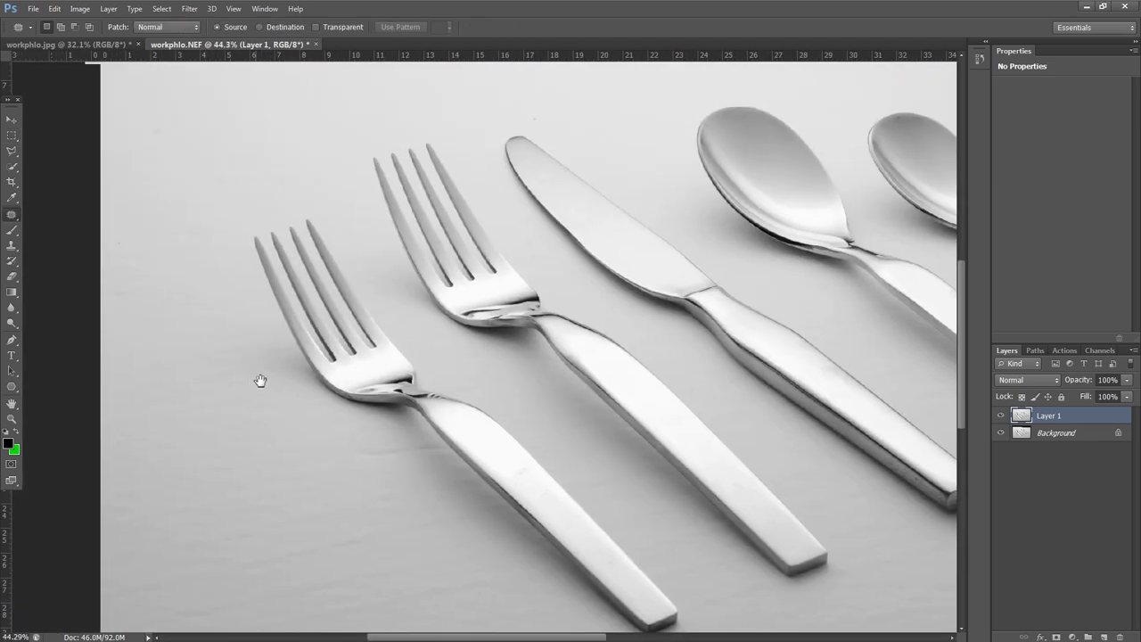
scroll(258, 383, "up", 1)
scroll(419, 406, "up", 2)
left_click_drag(526, 441, 426, 264)
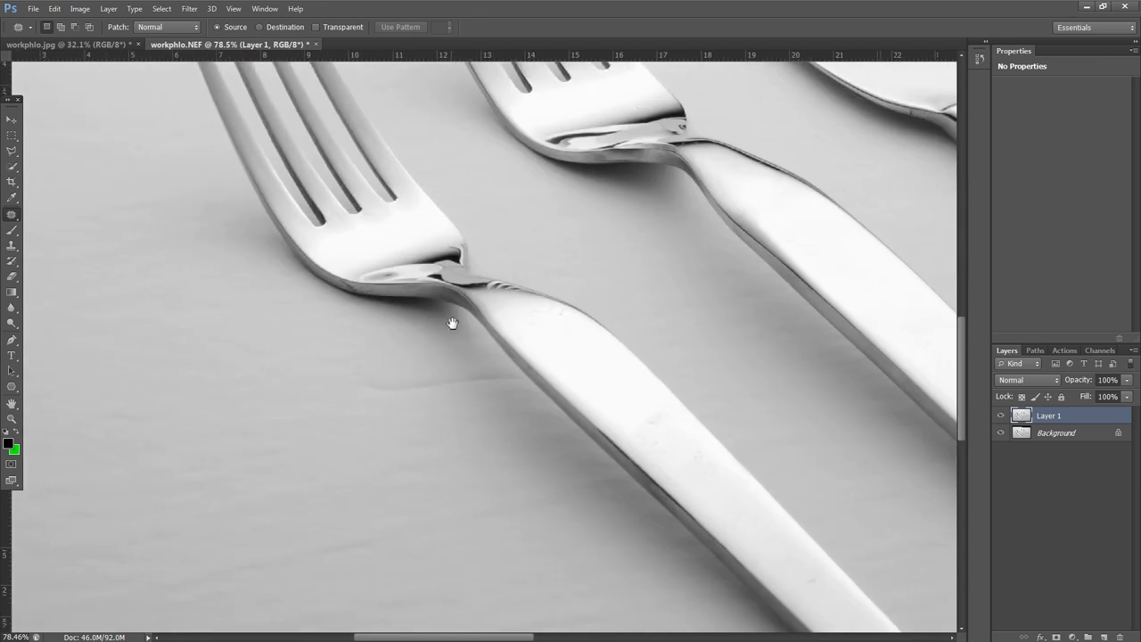
scroll(426, 264, "up", 1)
left_click_drag(455, 317, 470, 357)
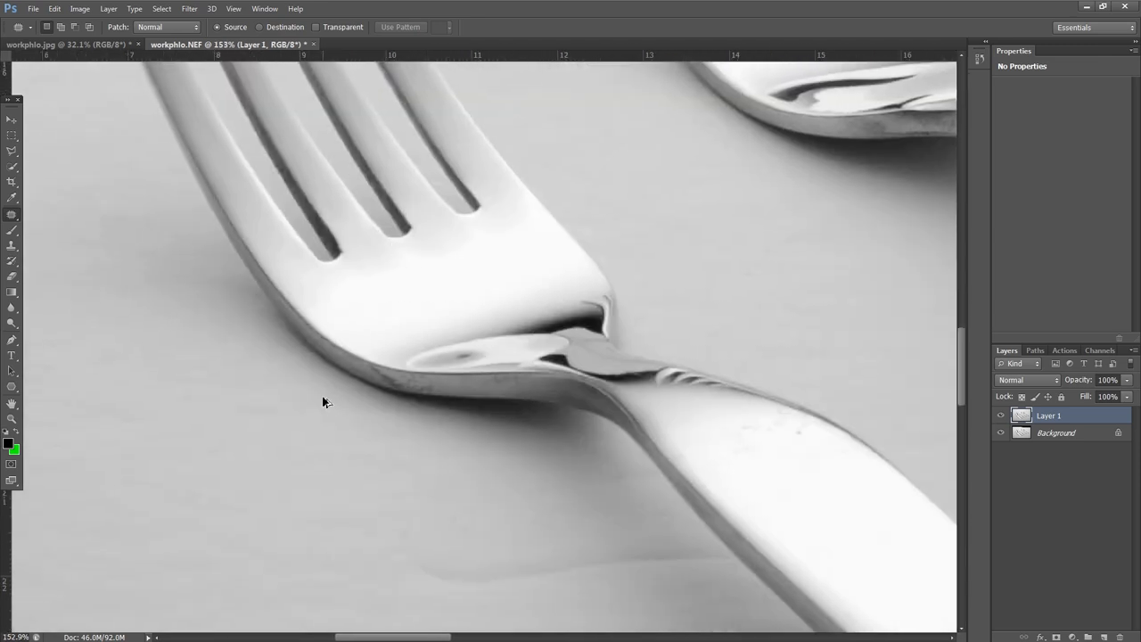
scroll(328, 403, "up", 2)
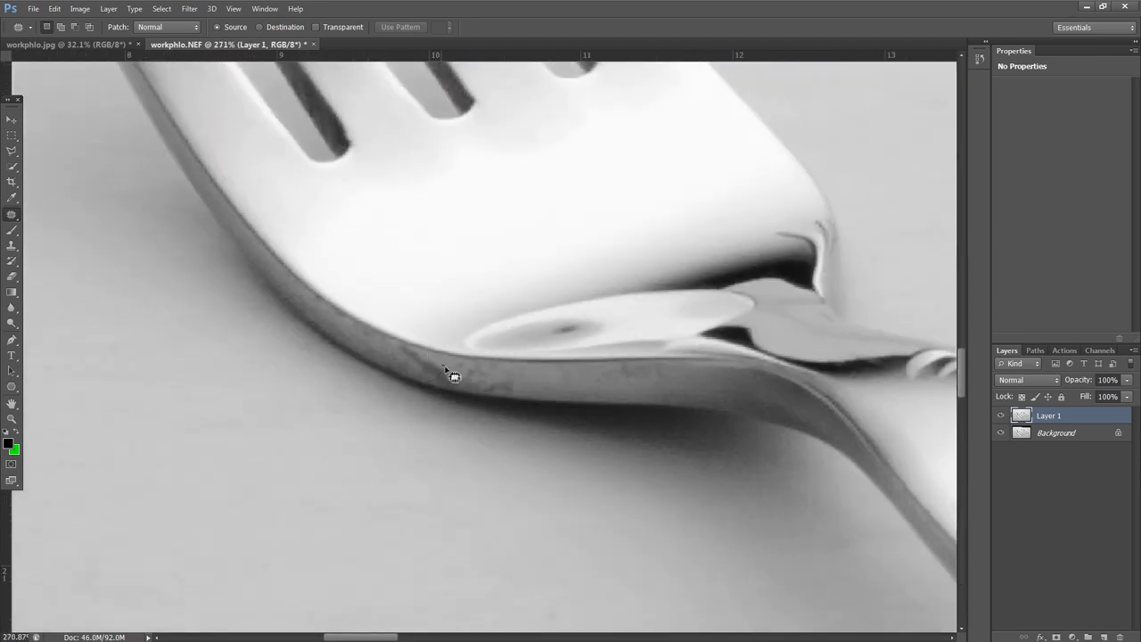
left_click_drag(452, 374, 409, 360)
left_click_drag(409, 361, 403, 347)
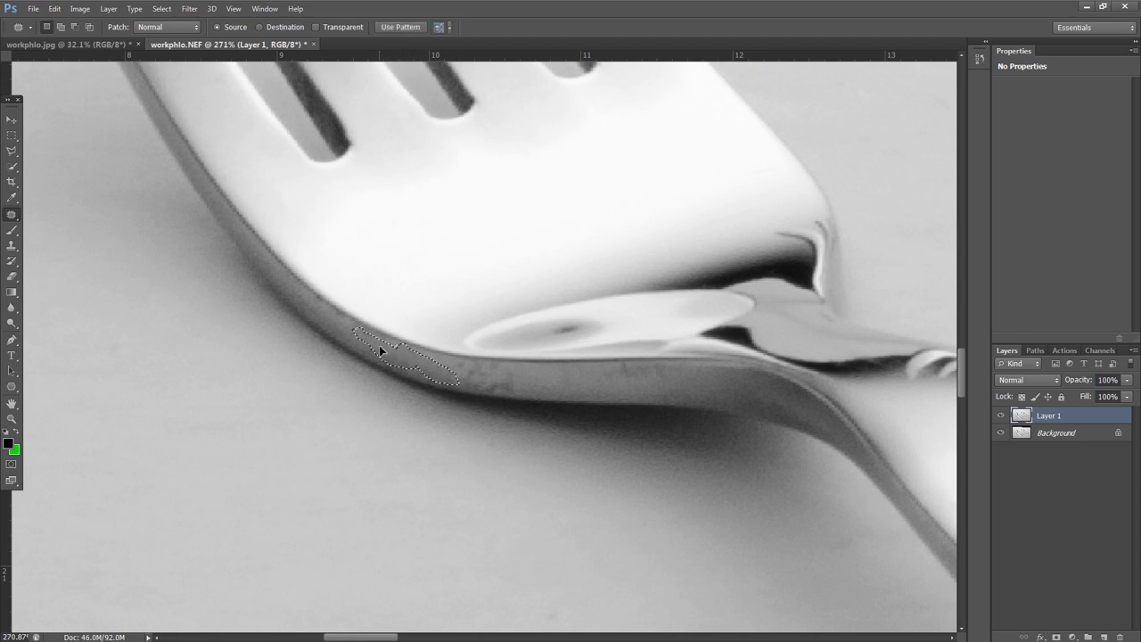
key("ctrl+d")
scroll(410, 356, "up", 3)
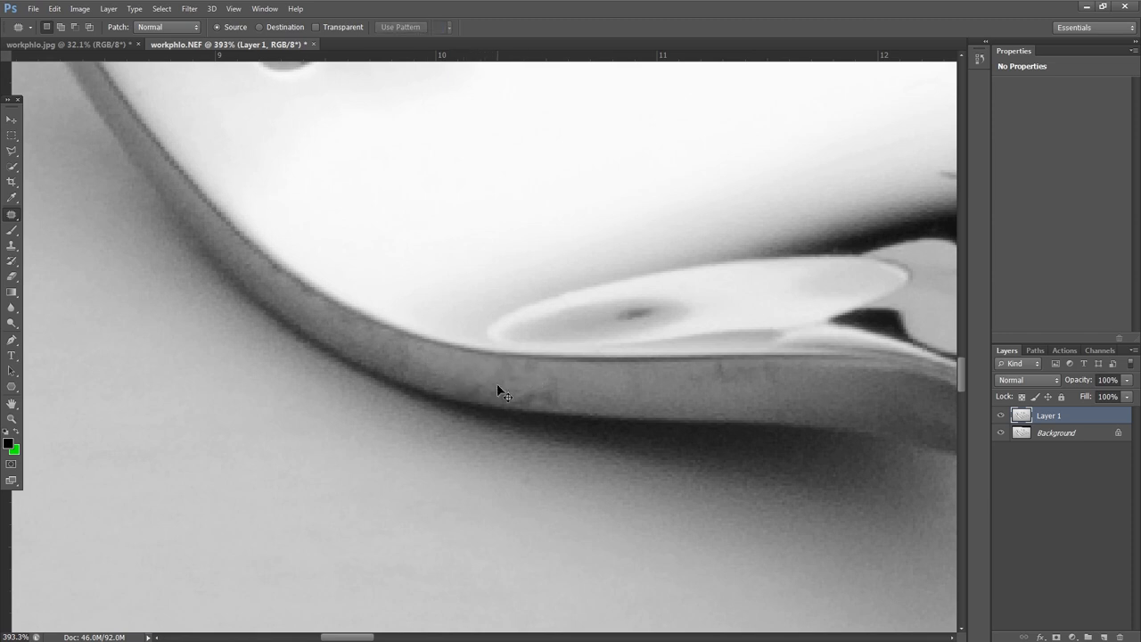
scroll(441, 385, "down", 3)
scroll(638, 392, "up", 3)
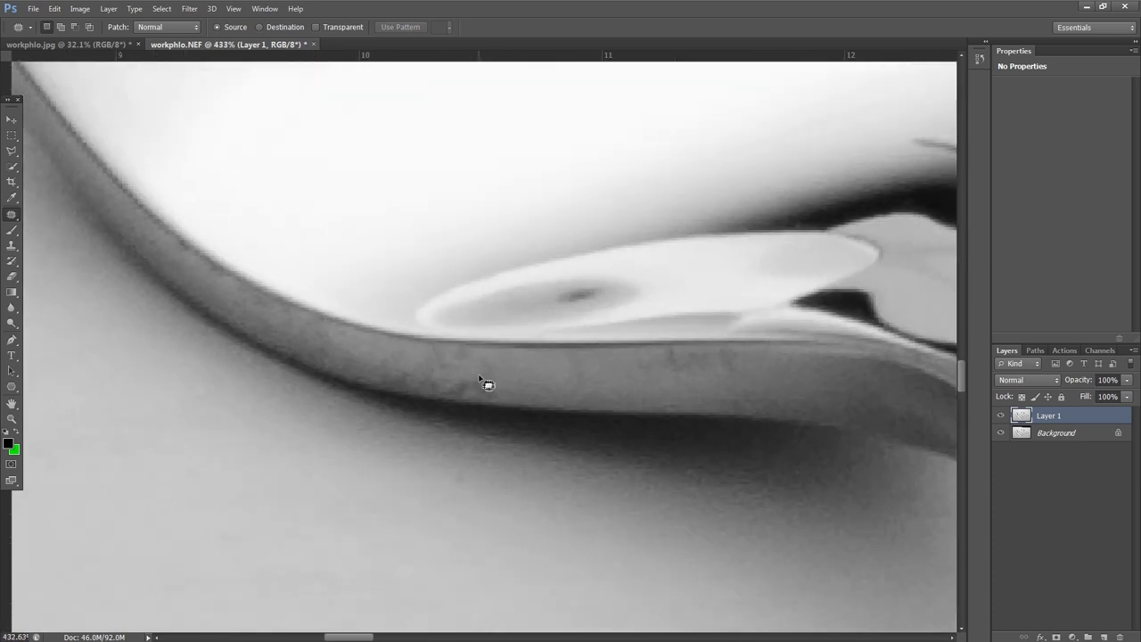
- Patch a second scuff along the fork edge using clean nearby metal
mouse_move(472, 367)
left_mouse_down()
mouse_move(507, 406)
mouse_move(440, 385)
mouse_move(472, 368)
mouse_move(571, 387)
left_mouse_up()
left_click_drag(675, 355, 653, 372)
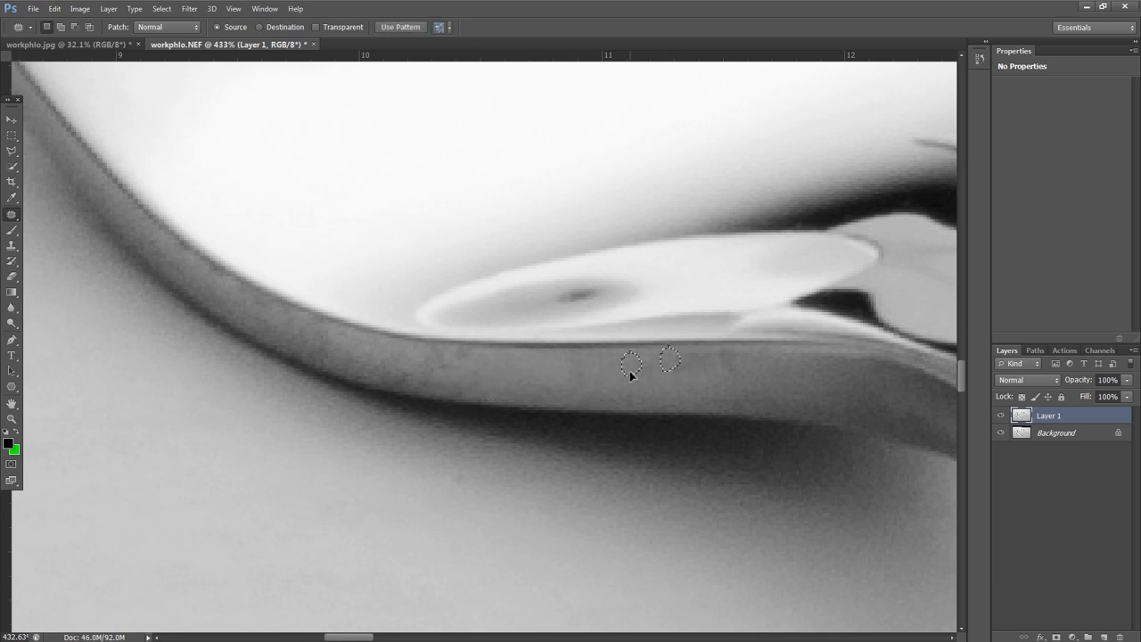
key("ctrl+d")
scroll(442, 373, "down", 3)
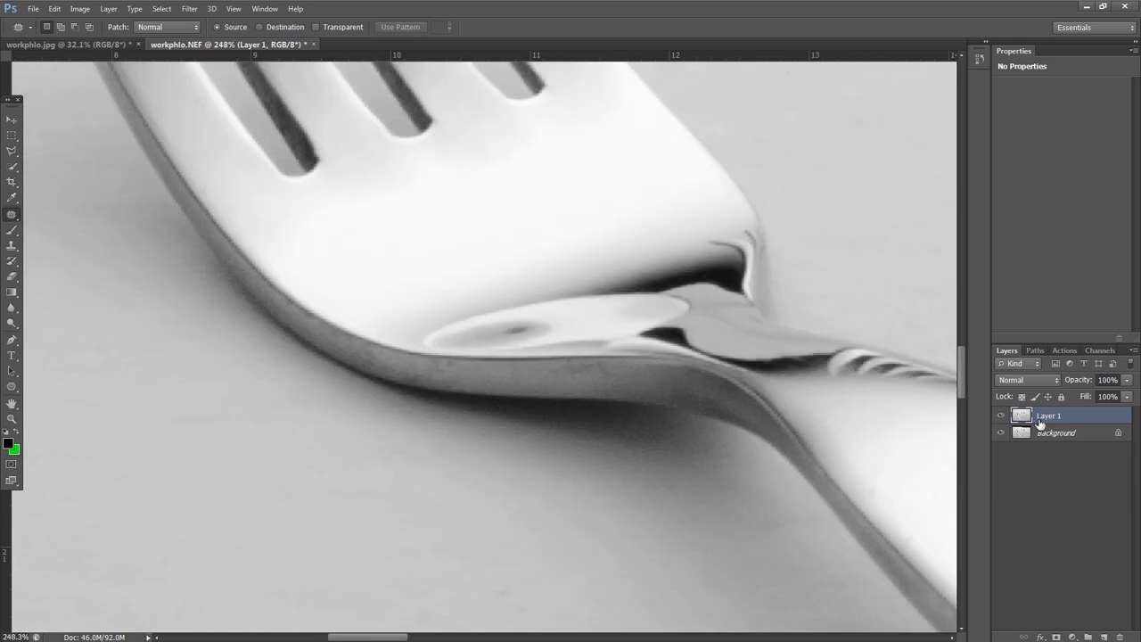
scroll(451, 379, "up", 2)
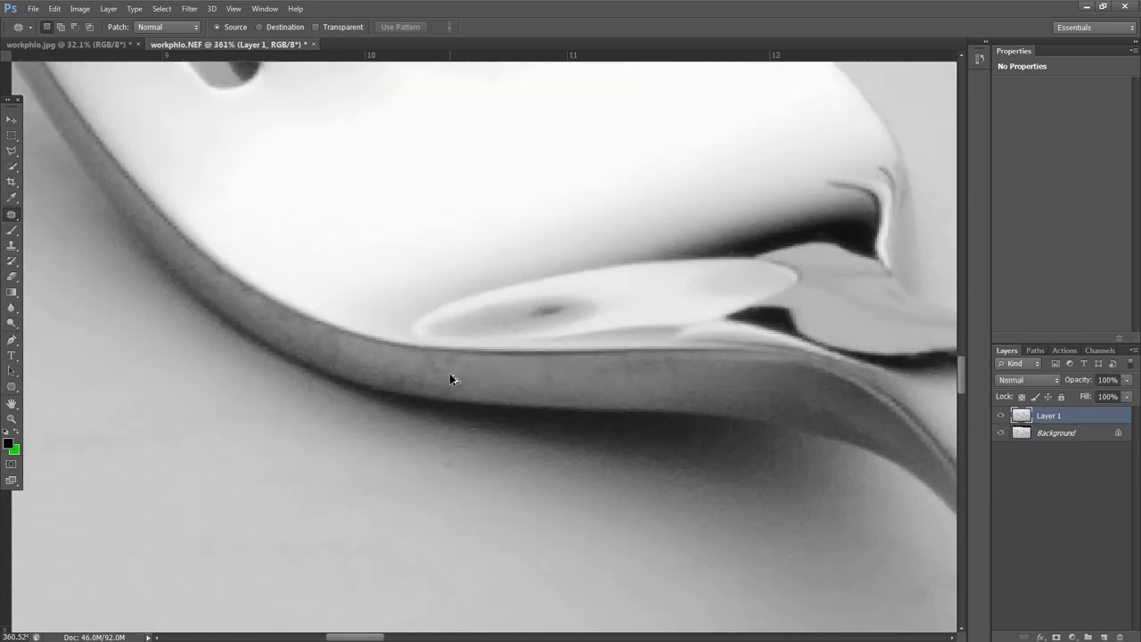
scroll(452, 379, "down", 3)
scroll(452, 384, "down", 3)
scroll(452, 387, "down", 4)
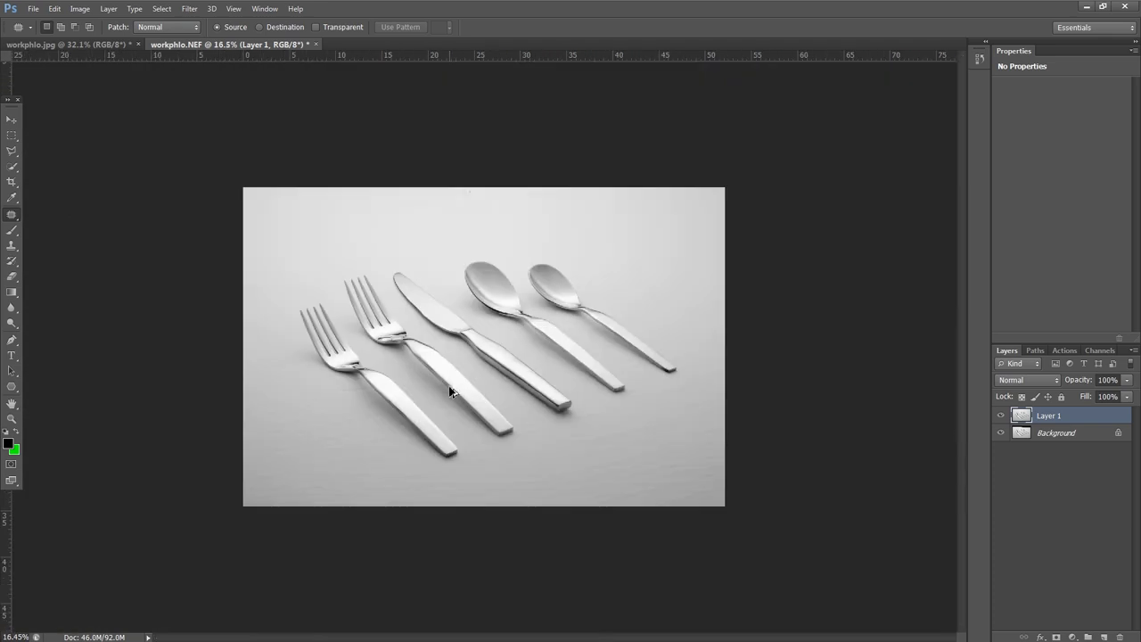
scroll(331, 401, "up", 1)
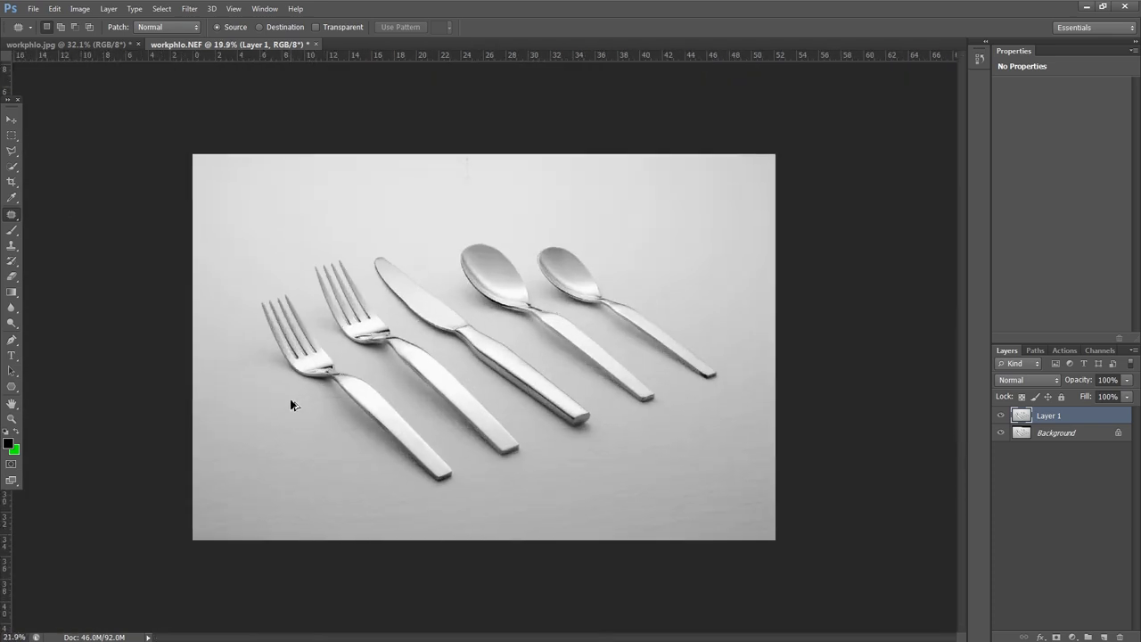
scroll(289, 398, "up", 1)
scroll(285, 368, "up", 1)
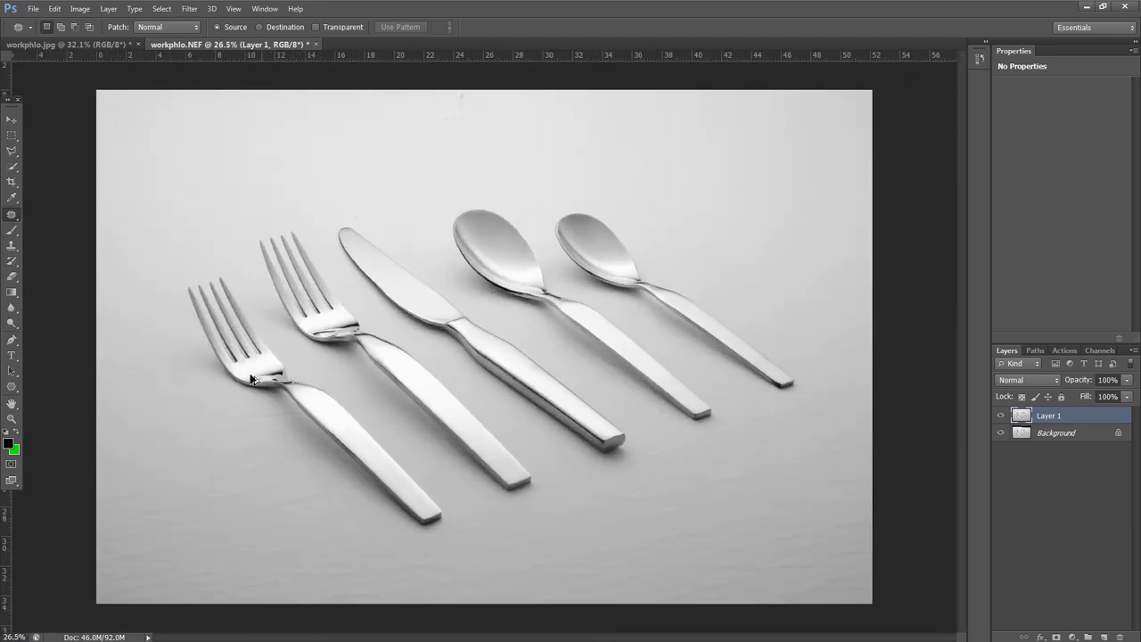
scroll(252, 379, "up", 2)
scroll(165, 369, "up", 2)
scroll(165, 369, "up", 2)
left_click_drag(508, 472, 479, 376)
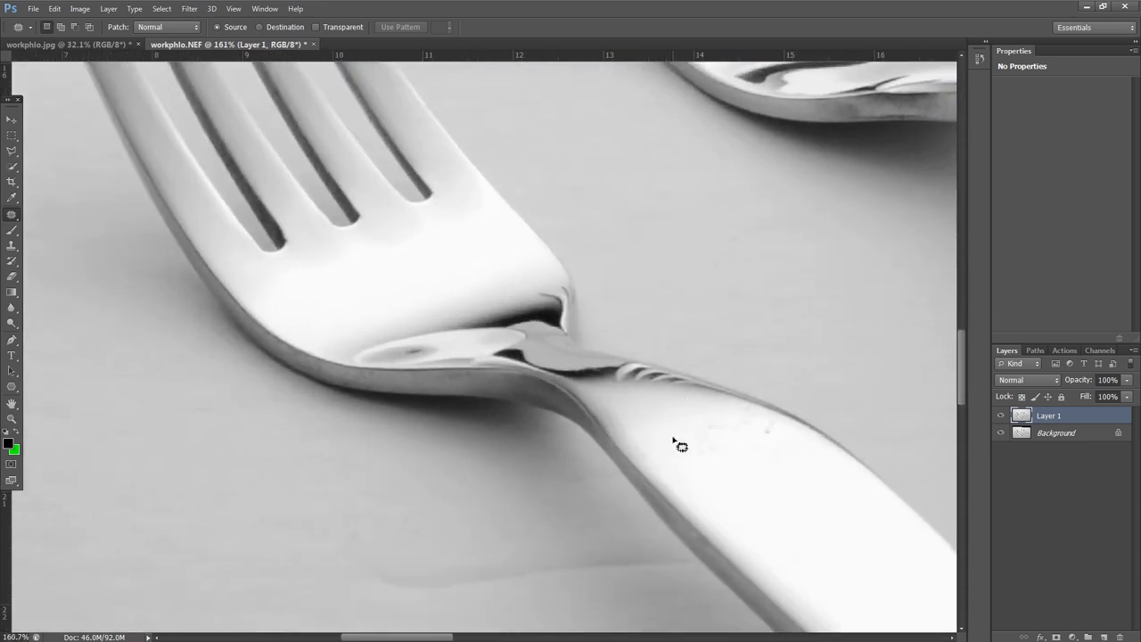
- Add a Curves adjustment layer with a steep high-contrast curve, then target Layer 1 for retouching
left_click(1072, 636)
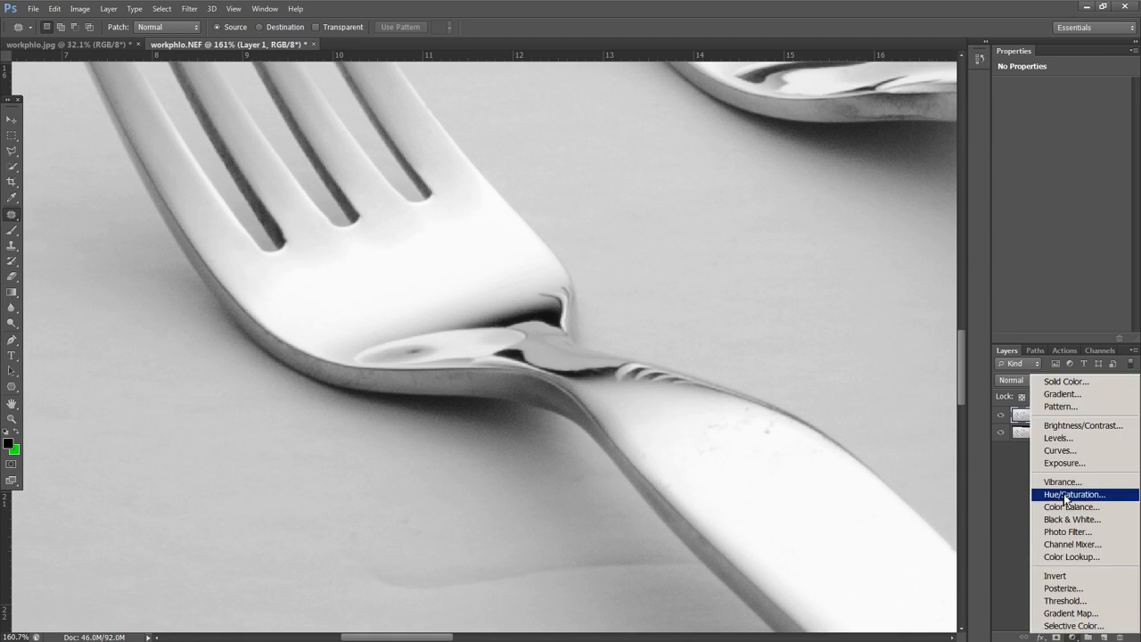
left_click(1059, 450)
mouse_move(1032, 203)
left_mouse_down()
mouse_move(1040, 149)
mouse_move(1045, 178)
left_mouse_up()
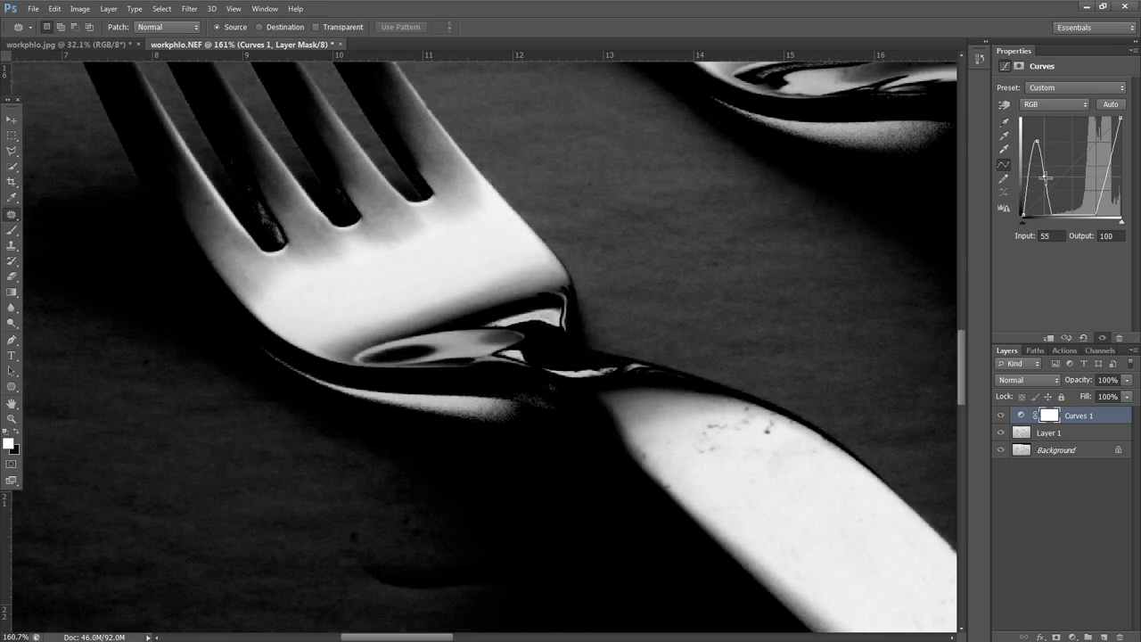
scroll(726, 429, "up", 2)
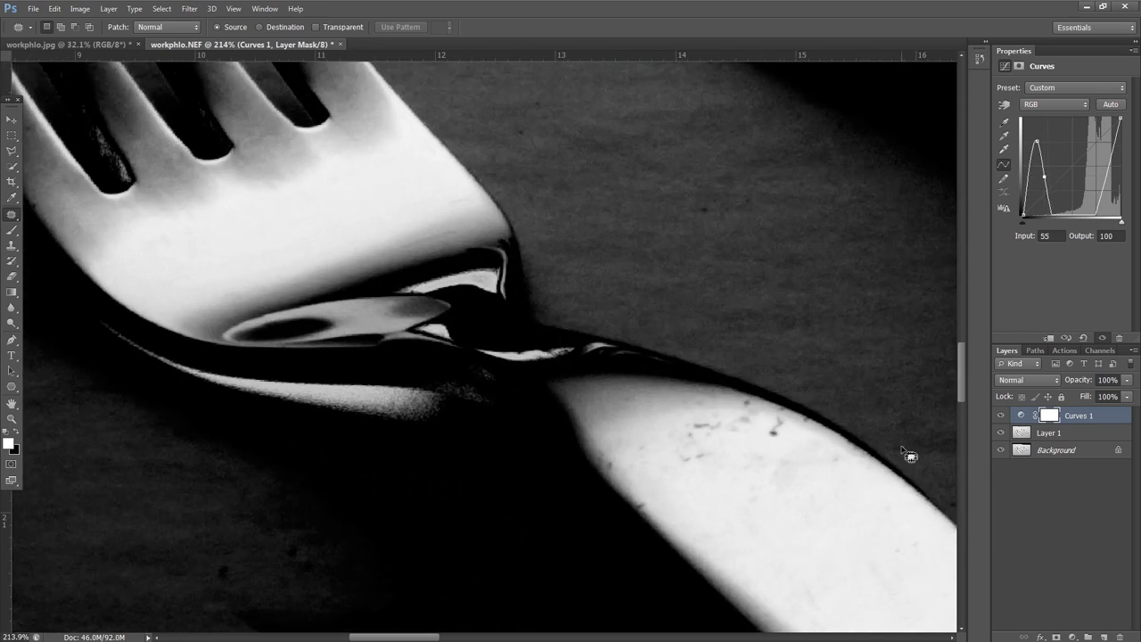
left_click(1000, 415)
left_click(1021, 433)
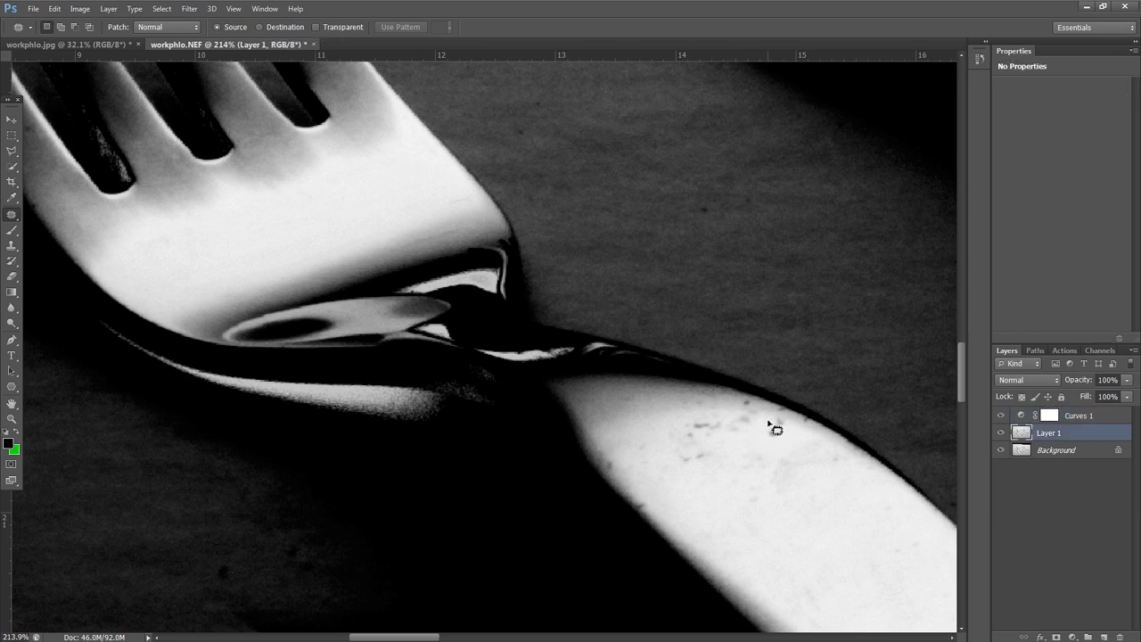
- Patch the dark specks along the upper fork handle revealed by the Curves check
left_click_drag(775, 426, 788, 441)
scroll(781, 460, "up", 1)
mouse_move(744, 405)
left_mouse_down()
mouse_move(757, 419)
mouse_move(733, 410)
mouse_move(657, 441)
mouse_move(664, 427)
mouse_move(758, 459)
left_mouse_up()
key("ctrl+d")
mouse_move(661, 447)
left_mouse_down()
mouse_move(702, 455)
mouse_move(655, 463)
left_mouse_up()
key("ctrl+d")
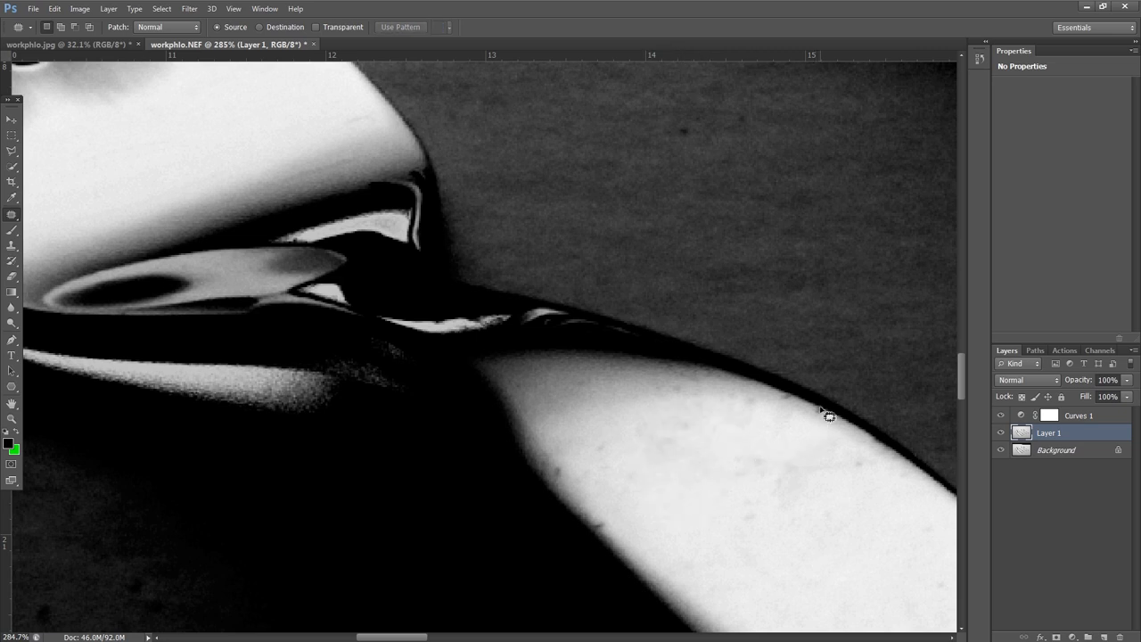
scroll(822, 414, "up", 2)
mouse_move(818, 397)
left_mouse_down()
mouse_move(827, 423)
mouse_move(797, 396)
left_mouse_up()
key("ctrl+d")
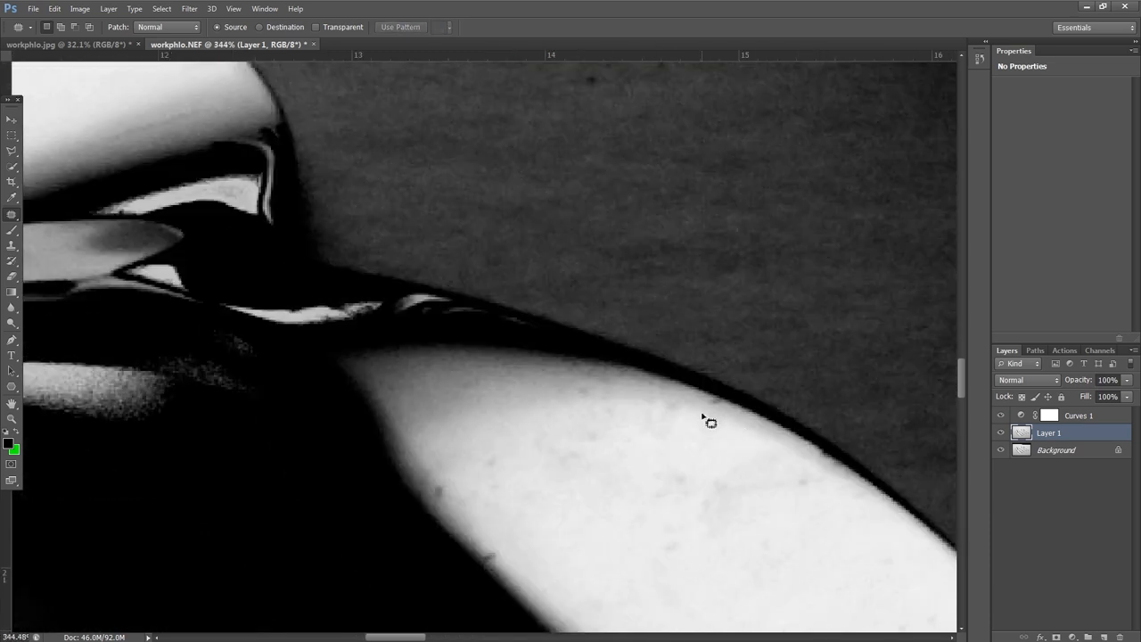
scroll(615, 437, "down", 2)
scroll(713, 419, "up", 1)
- Patch the remaining specks on the lower handle and near its shadow, toggling the Curves check to compare
mouse_move(712, 392)
left_mouse_down()
mouse_move(736, 417)
mouse_move(713, 392)
mouse_move(690, 396)
left_mouse_up()
key("ctrl+d")
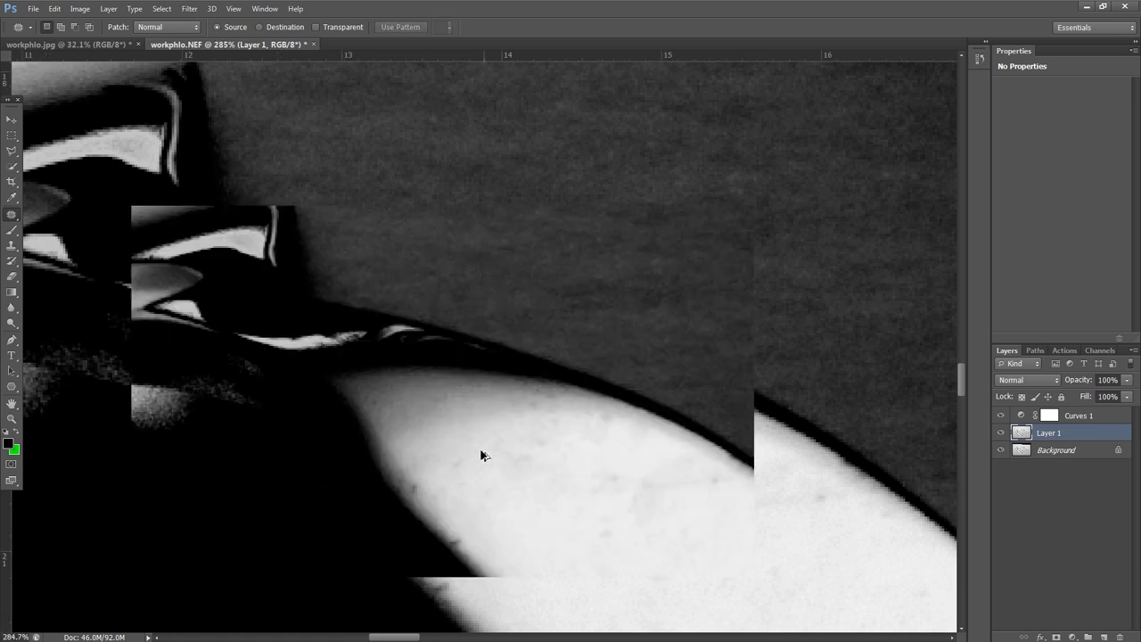
scroll(481, 454, "down", 2)
scroll(428, 508, "up", 1)
mouse_move(405, 477)
left_mouse_down()
mouse_move(426, 488)
mouse_move(408, 476)
mouse_move(417, 517)
left_mouse_up()
key("ctrl+d")
scroll(504, 510, "down", 2)
scroll(504, 510, "up", 1)
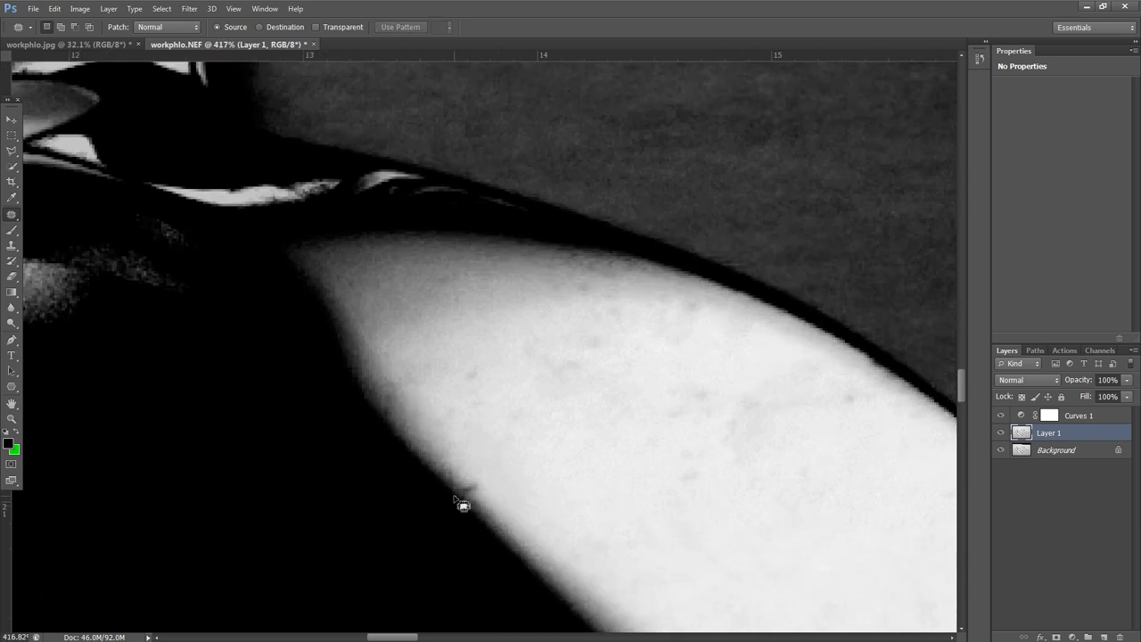
mouse_move(455, 499)
left_mouse_down()
mouse_move(489, 486)
mouse_move(456, 498)
mouse_move(488, 512)
left_mouse_up()
key("ctrl+d")
scroll(486, 503, "down", 2)
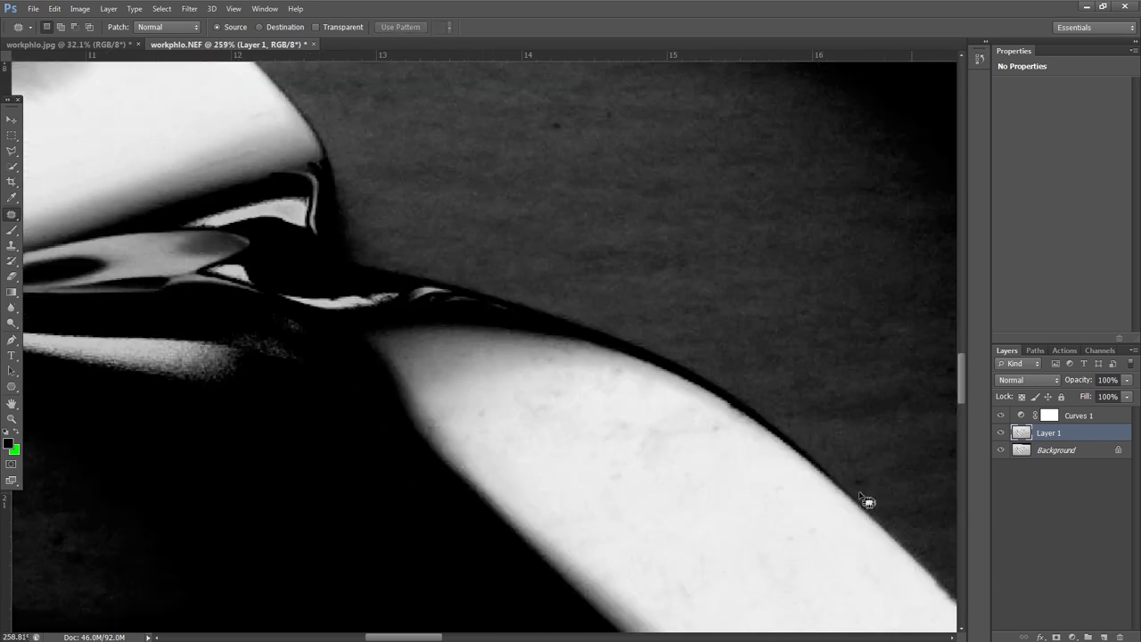
left_click(1001, 416)
left_click(1001, 415)
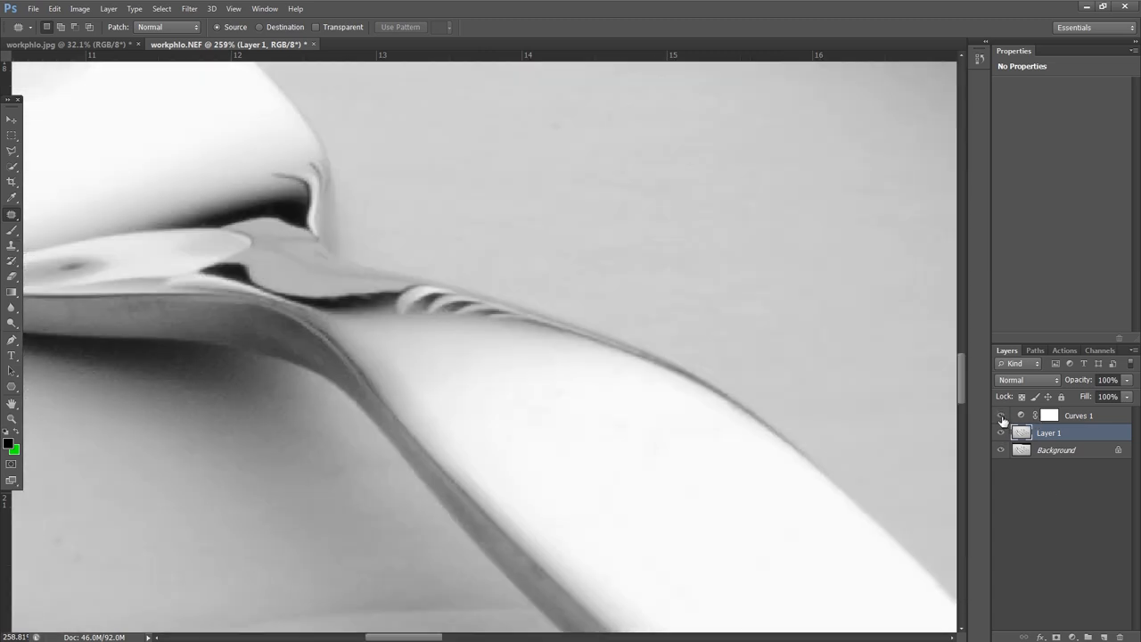